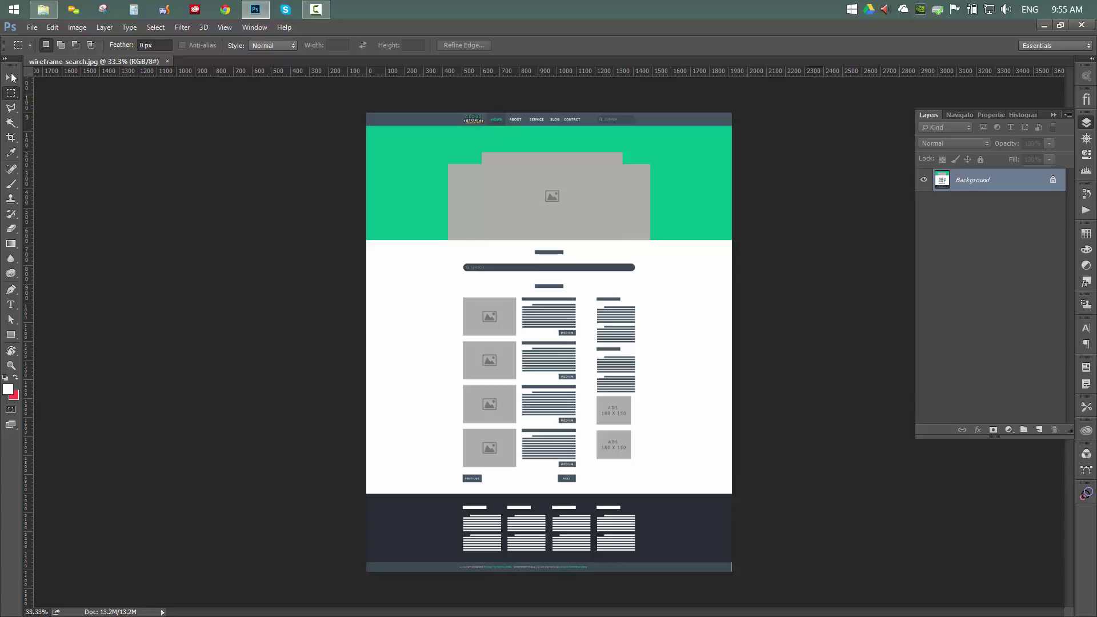
- Open page-archieve.psd from the PSD folder inside Sources
{"action": "left_click", "coordinate": [44, 12]}
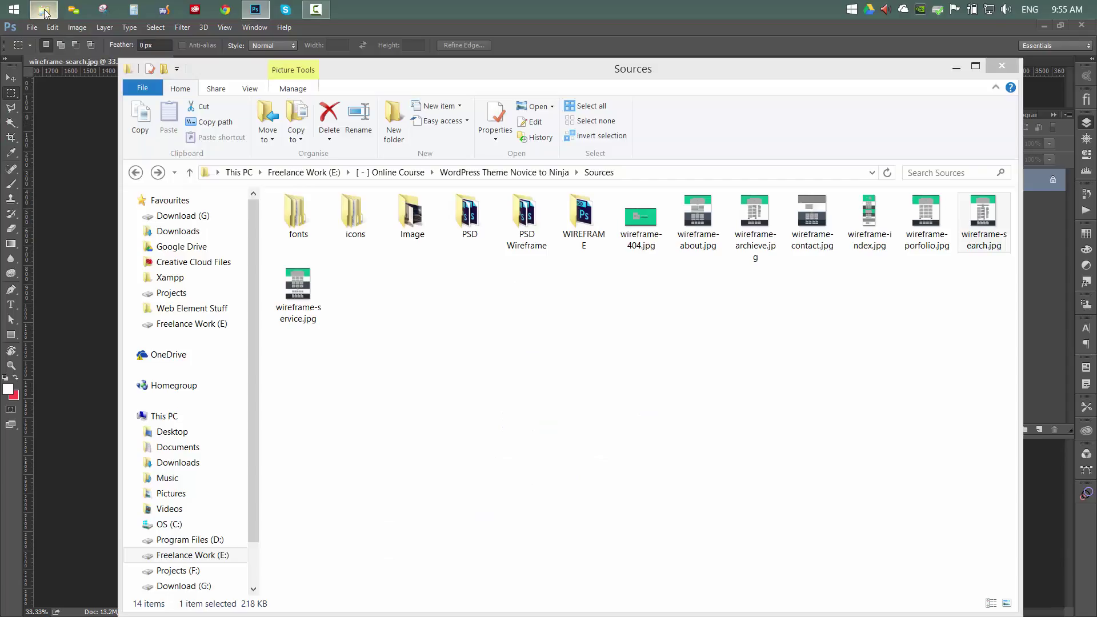
{"action": "double_click", "coordinate": [465, 220]}
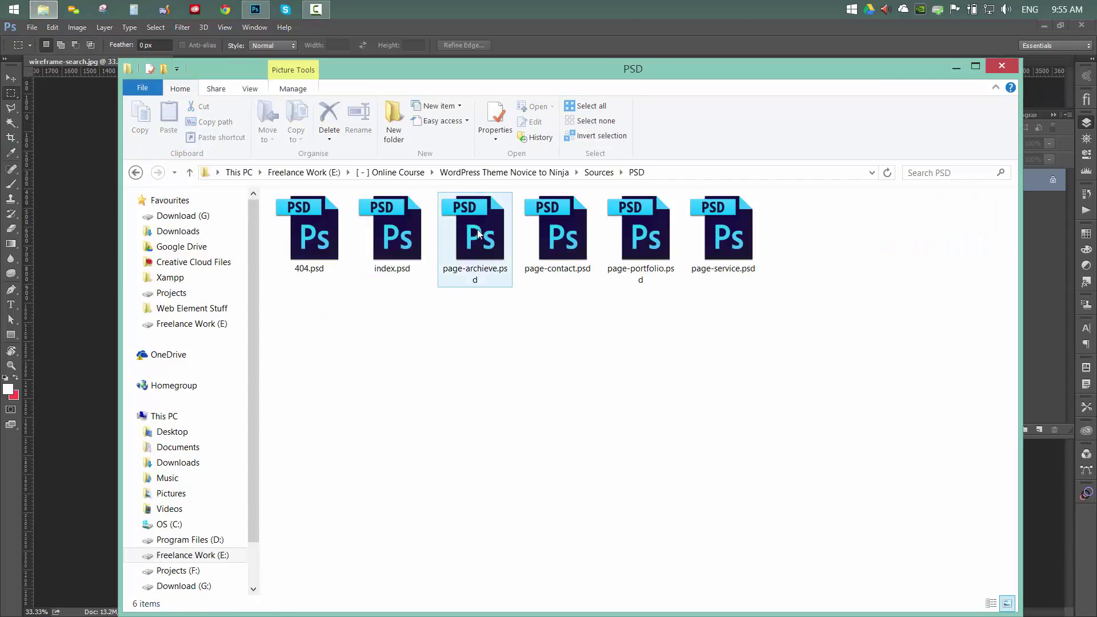
{"action": "double_click", "coordinate": [461, 231]}
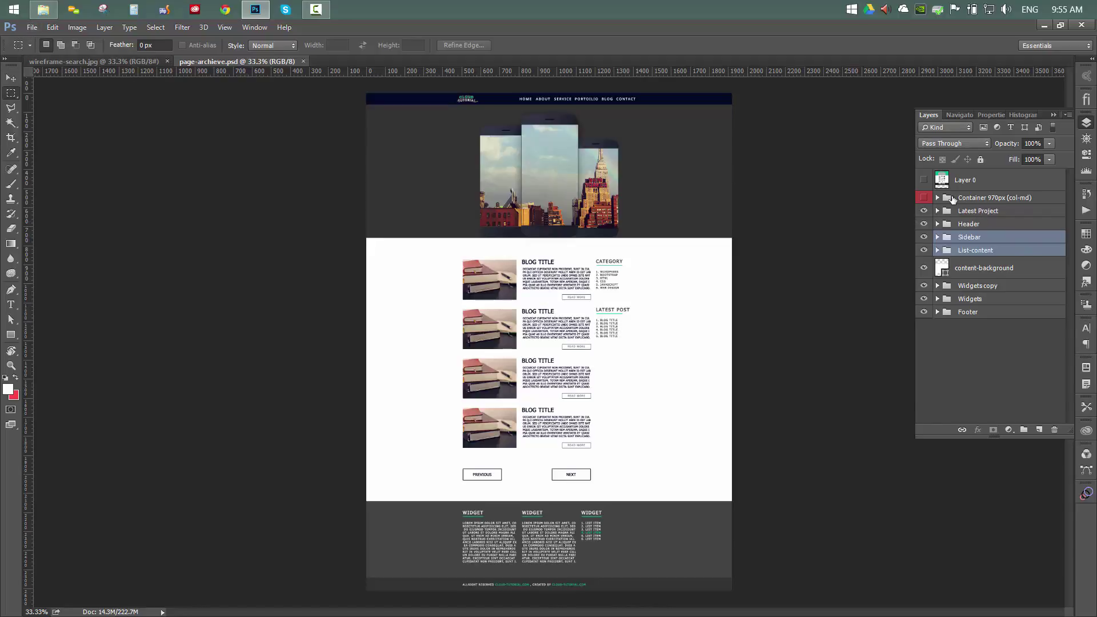
- Show the Container 970px (col-md) grid and copy all layers from it through Footer into the wireframe-search.jpg document
{"action": "left_click", "coordinate": [981, 198]}
{"action": "left_click", "coordinate": [925, 198]}
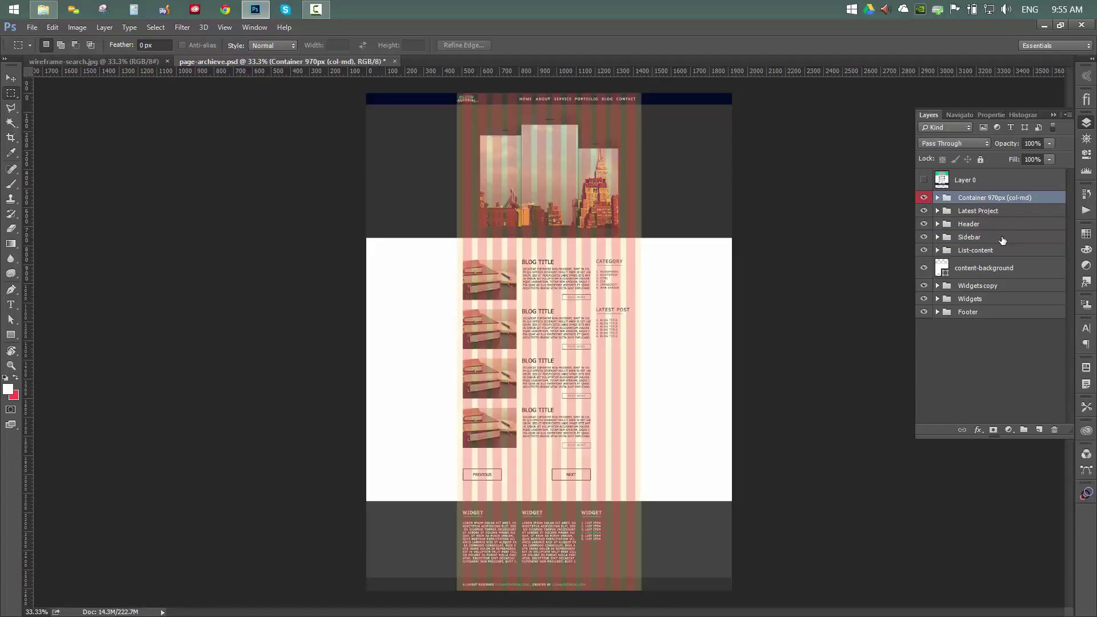
{"action": "left_click", "coordinate": [1000, 311], "text": "shift"}
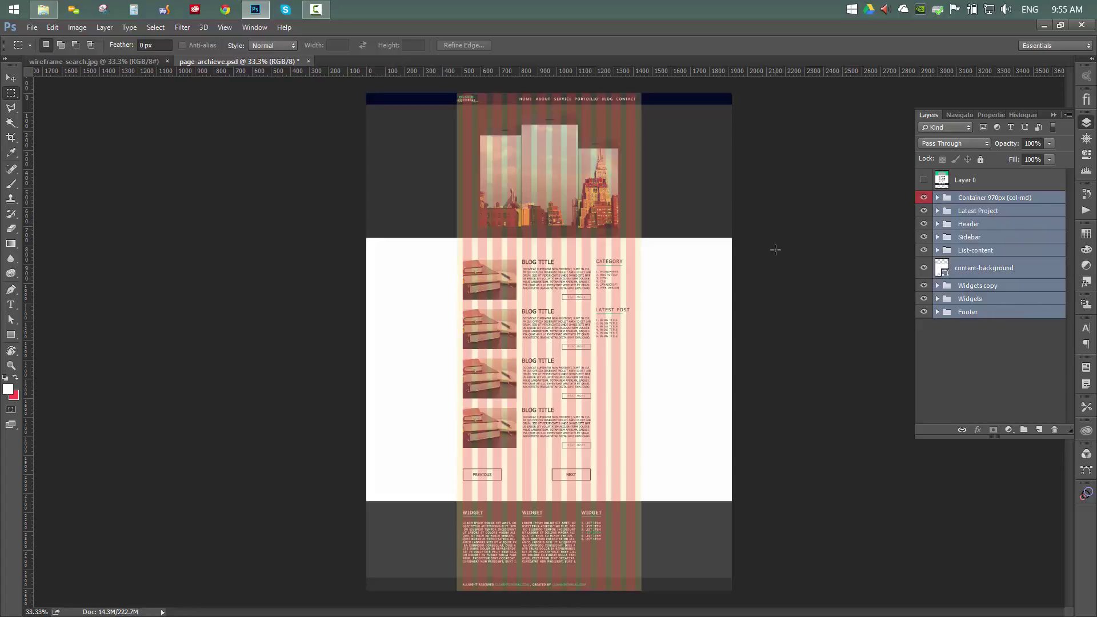
{"action": "key", "text": "v"}
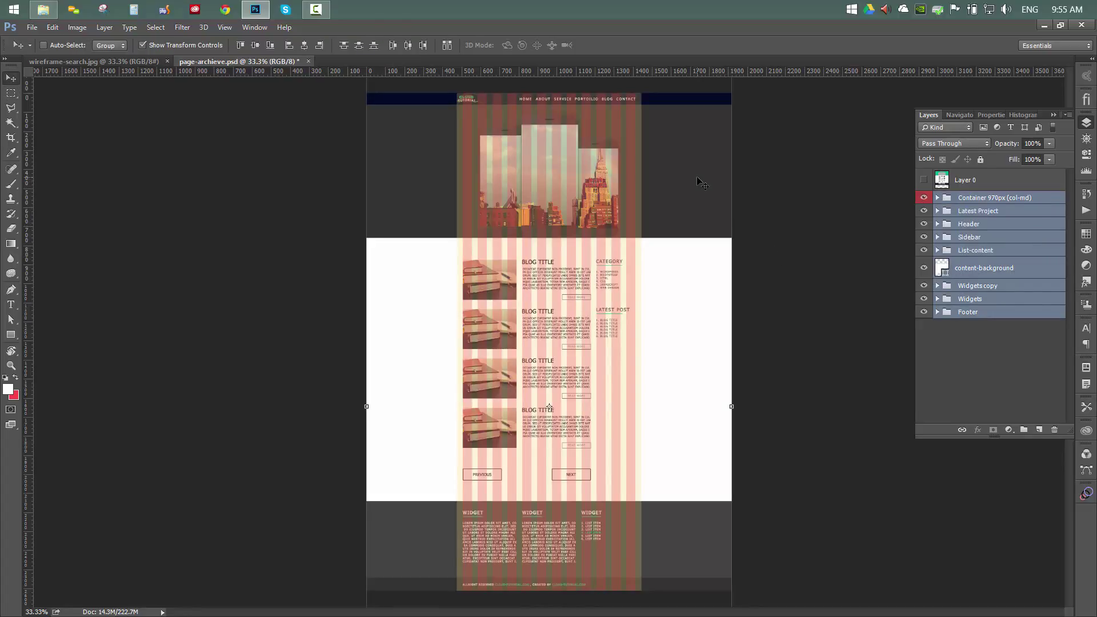
{"action": "left_click_drag", "start_coordinate": [709, 189], "coordinate": [276, 72]}
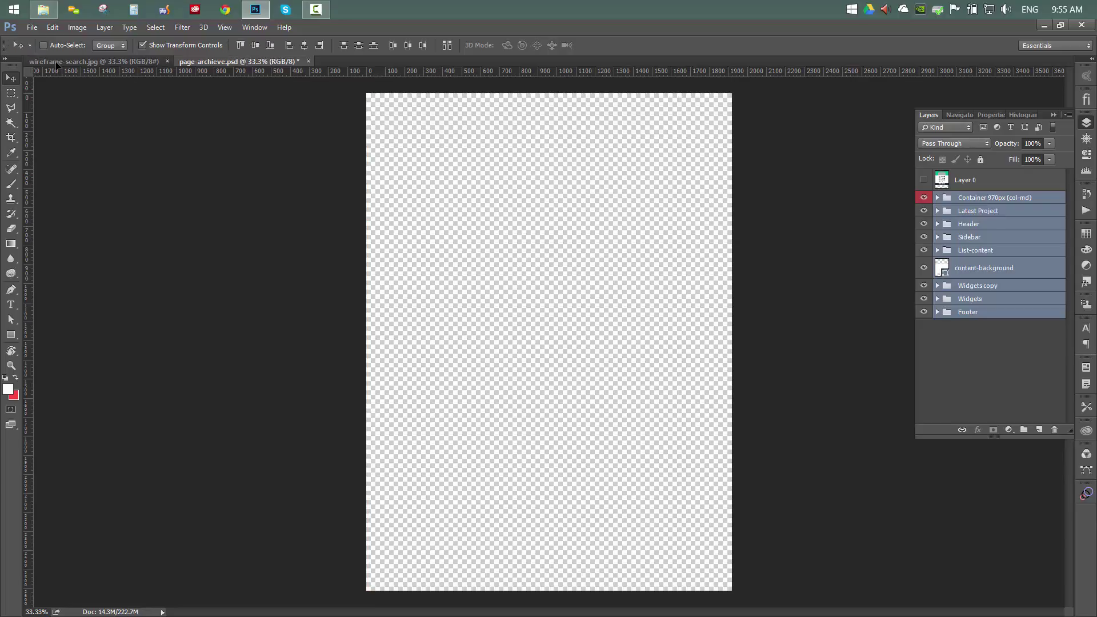
{"action": "left_click_drag", "start_coordinate": [57, 65], "coordinate": [618, 240]}
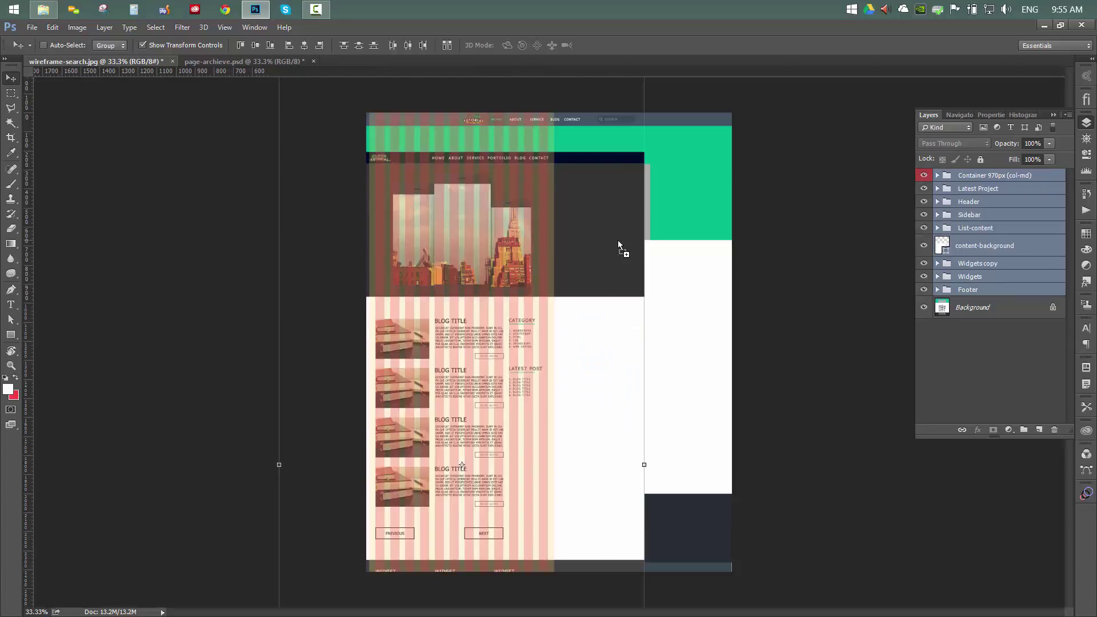
- Align the copied page design with the canvas's top and side edges, and hide the Container 970px (col-md) grid
{"action": "left_click_drag", "start_coordinate": [588, 305], "coordinate": [674, 266]}
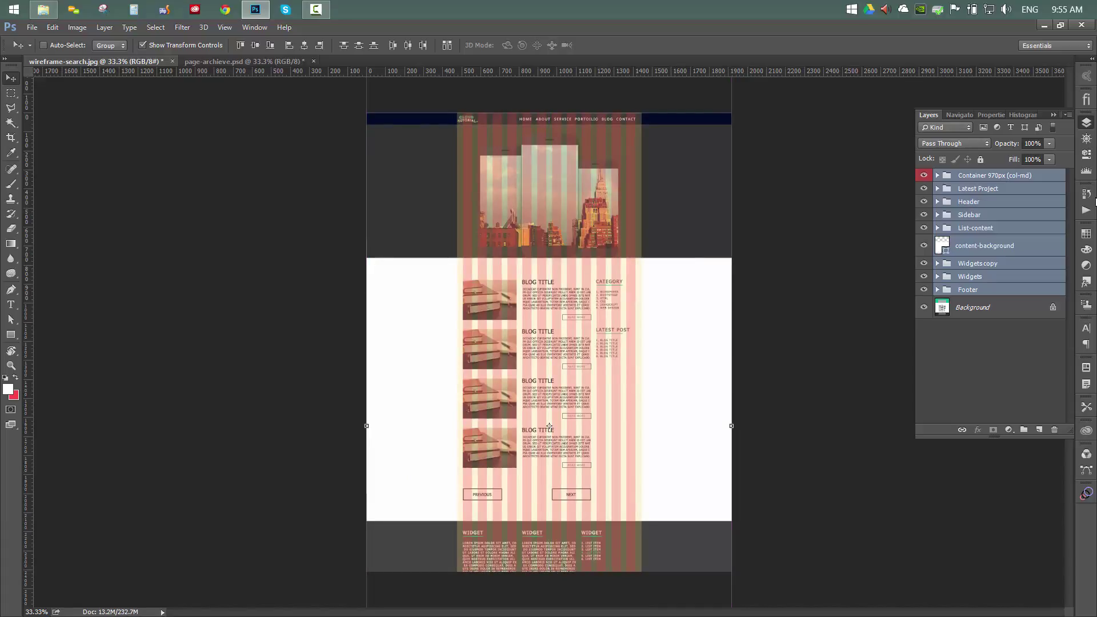
{"action": "left_click", "coordinate": [925, 175]}
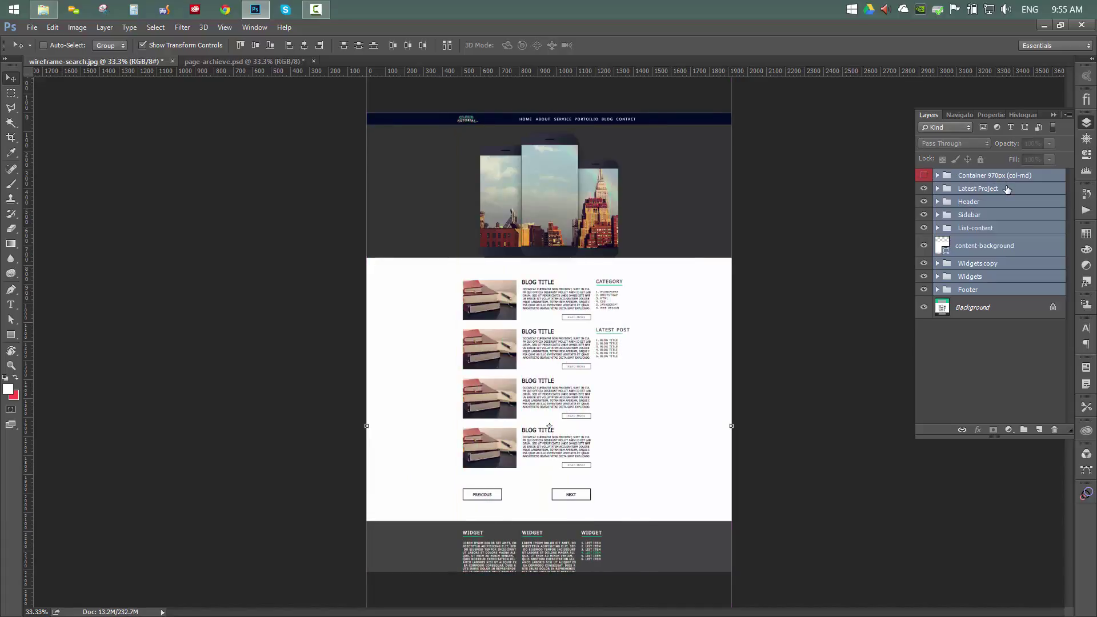
{"action": "left_click", "coordinate": [1007, 189]}
{"action": "left_click", "coordinate": [1015, 291], "text": "shift"}
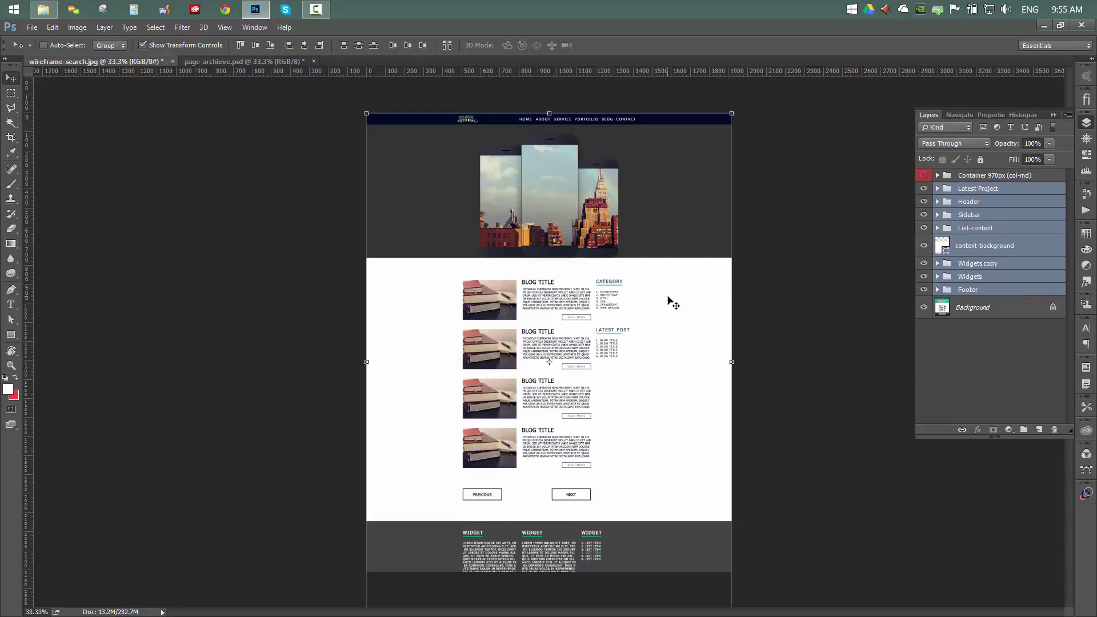
{"action": "left_click_drag", "start_coordinate": [668, 296], "coordinate": [667, 294]}
{"action": "left_click", "coordinate": [981, 388]}
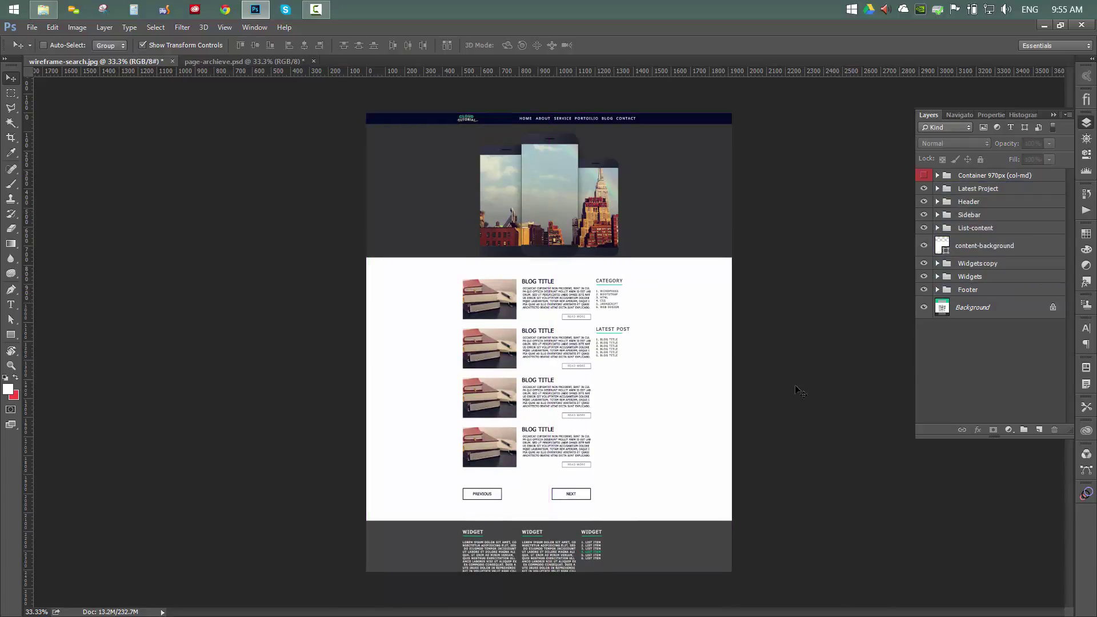
- Extend the canvas height to 2712 pixels, anchored at the top centre, so the whole footer fits
{"action": "left_click", "coordinate": [130, 26]}
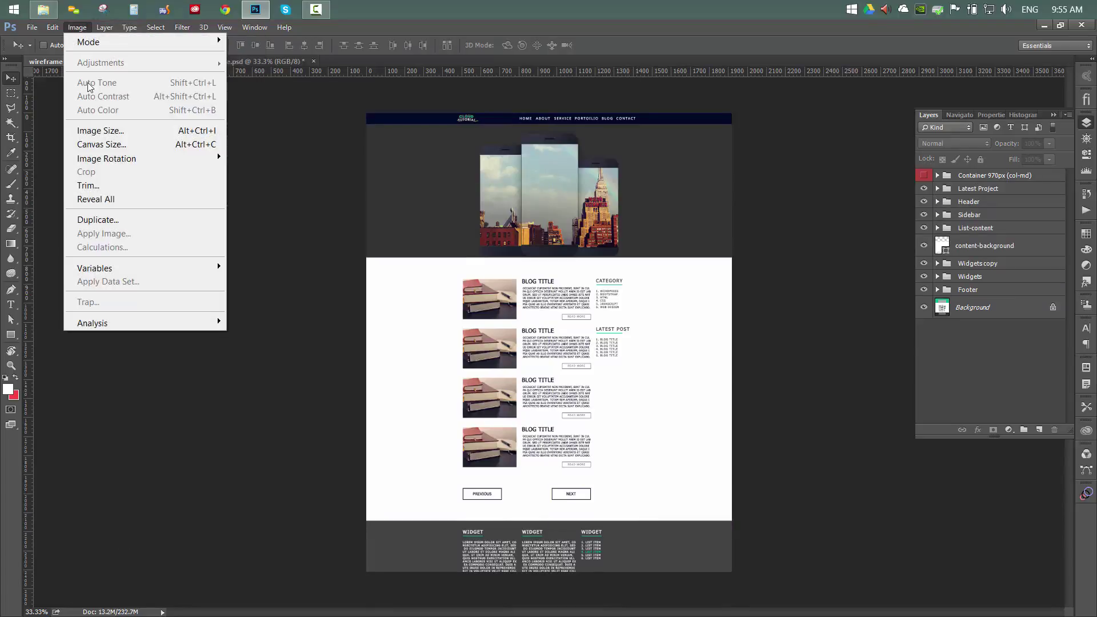
{"action": "left_click", "coordinate": [102, 144]}
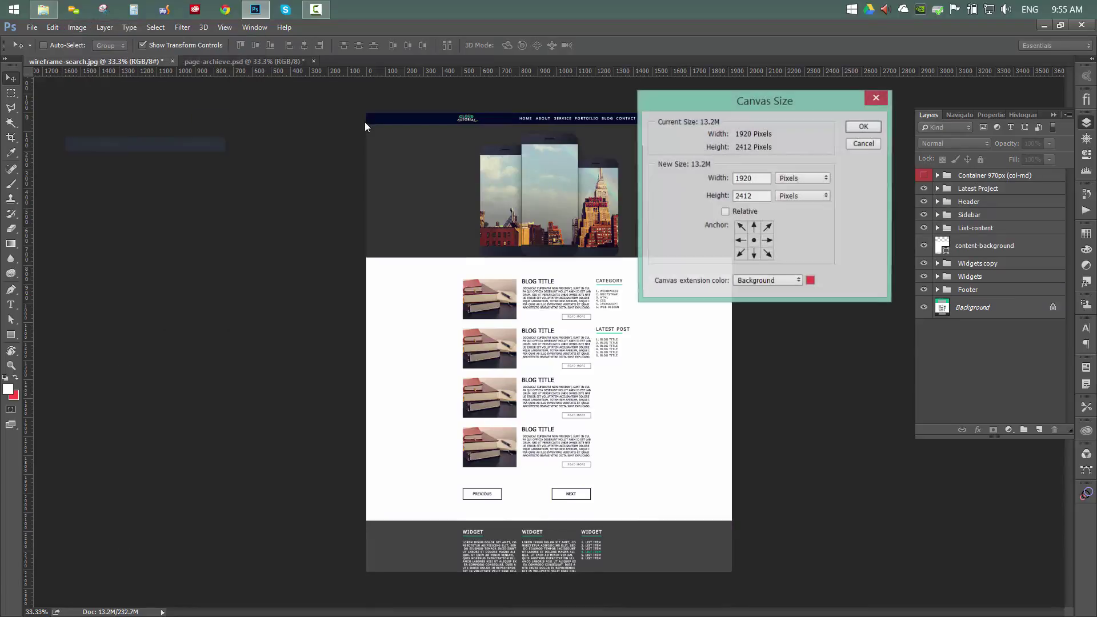
{"action": "left_click", "coordinate": [755, 227]}
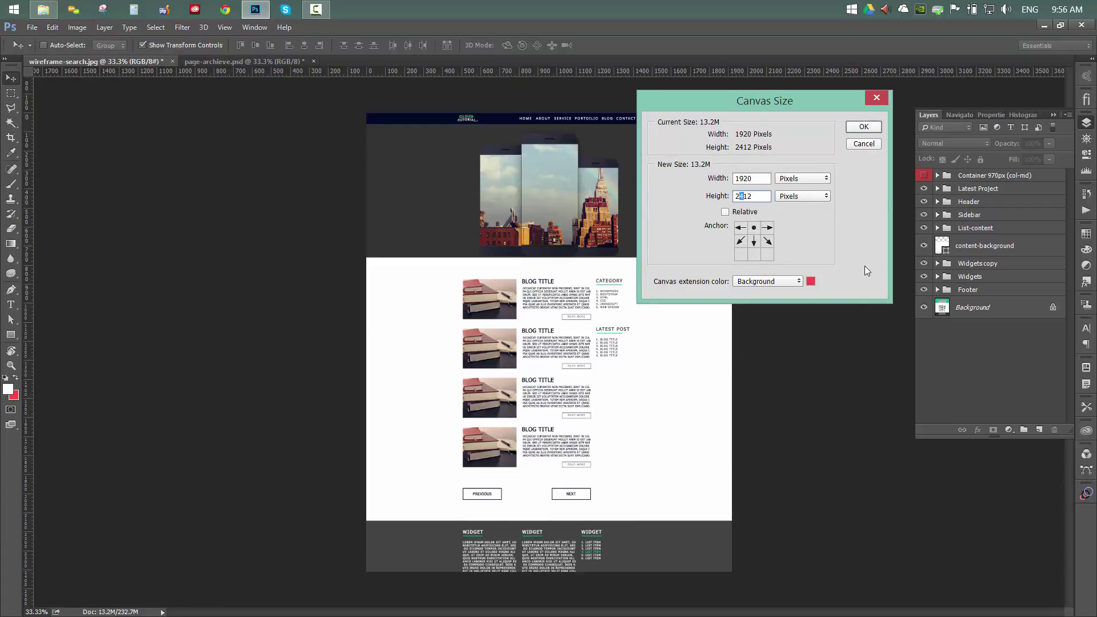
{"action": "type", "text": "7"}
{"action": "left_click", "coordinate": [856, 131]}
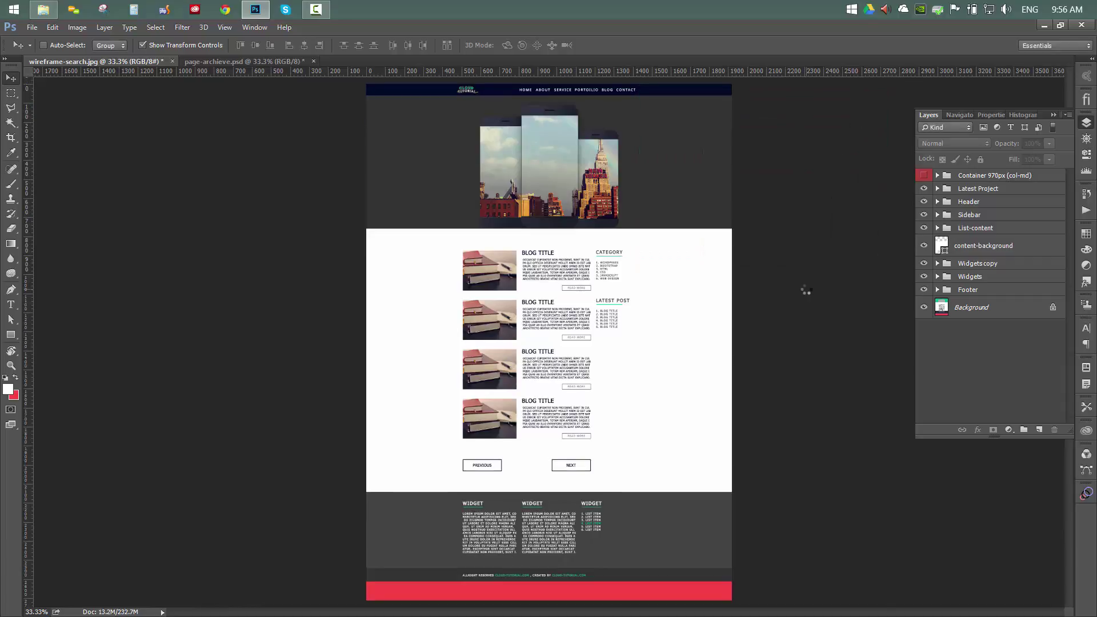
{"action": "left_click", "coordinate": [868, 356]}
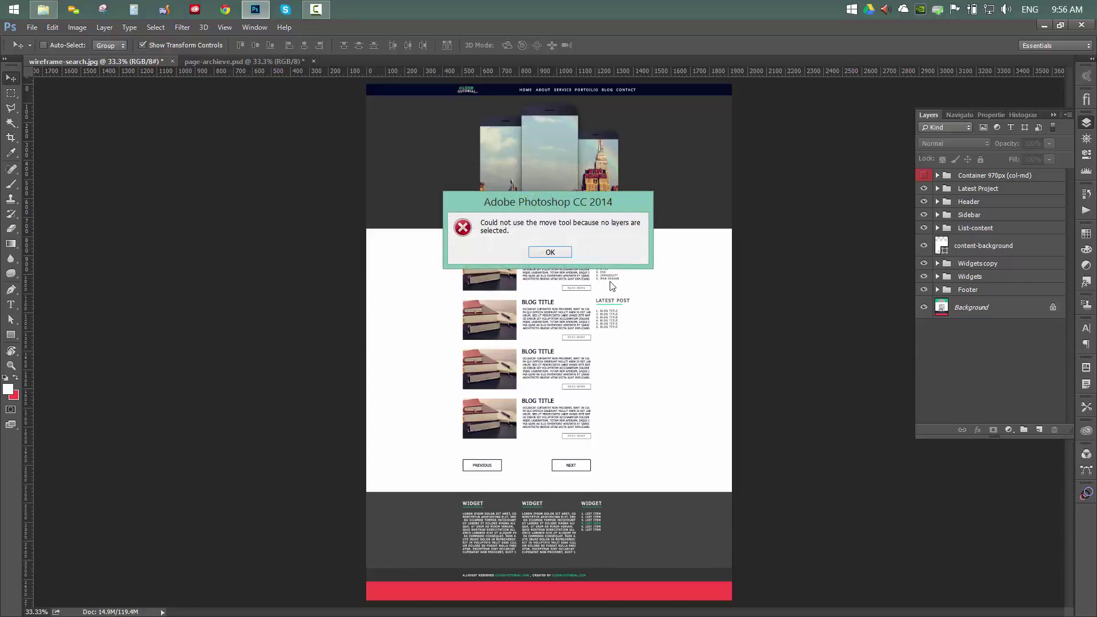
{"action": "left_click", "coordinate": [551, 253]}
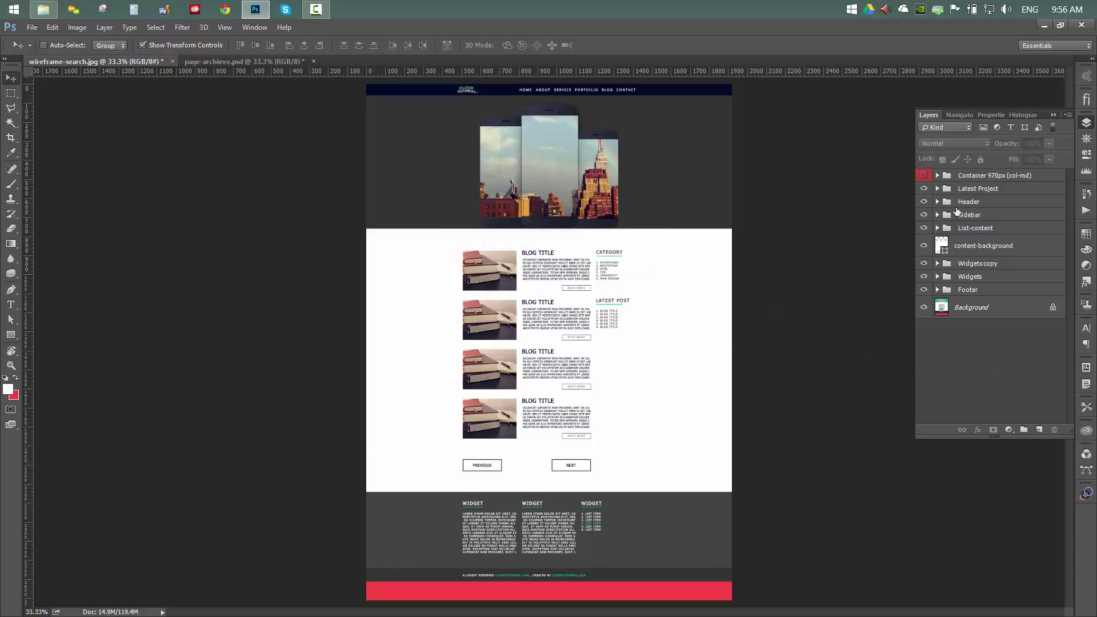
- Unlock the Background layer and shrink its height to about 96.31%, ending at the footer's bottom edge
{"action": "left_click", "coordinate": [966, 189]}
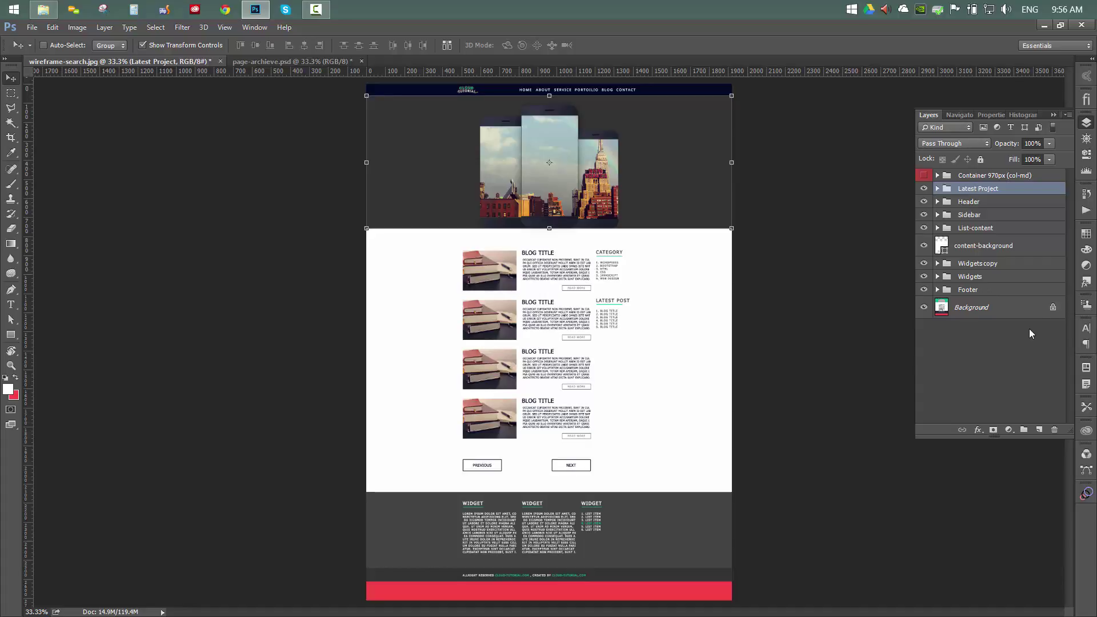
{"action": "left_click", "coordinate": [1054, 309]}
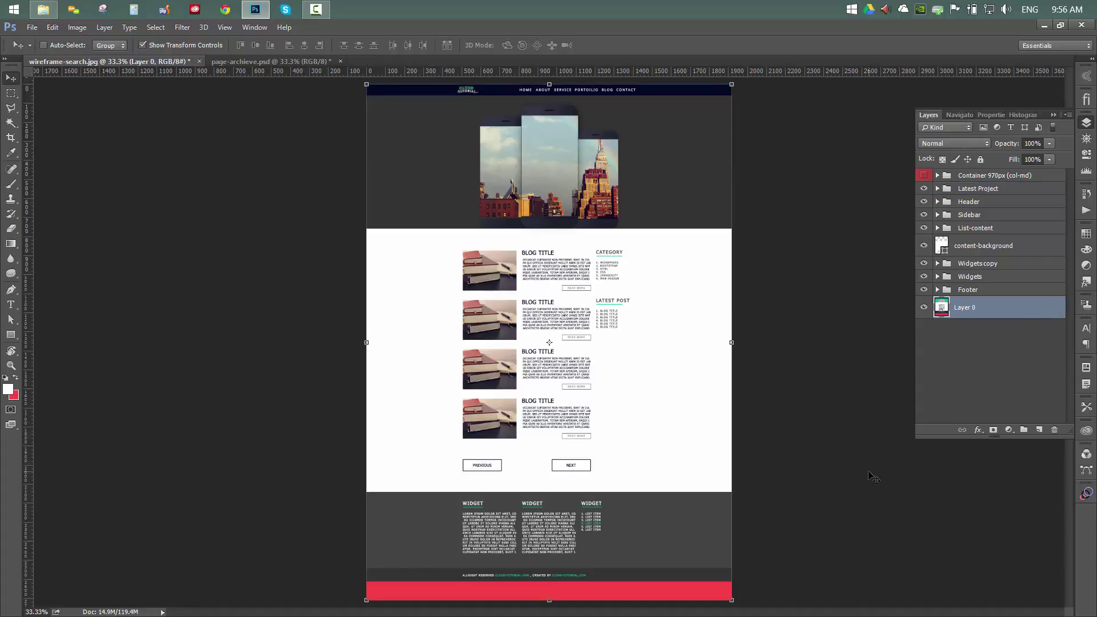
{"action": "key", "text": "ctrl+plus"}
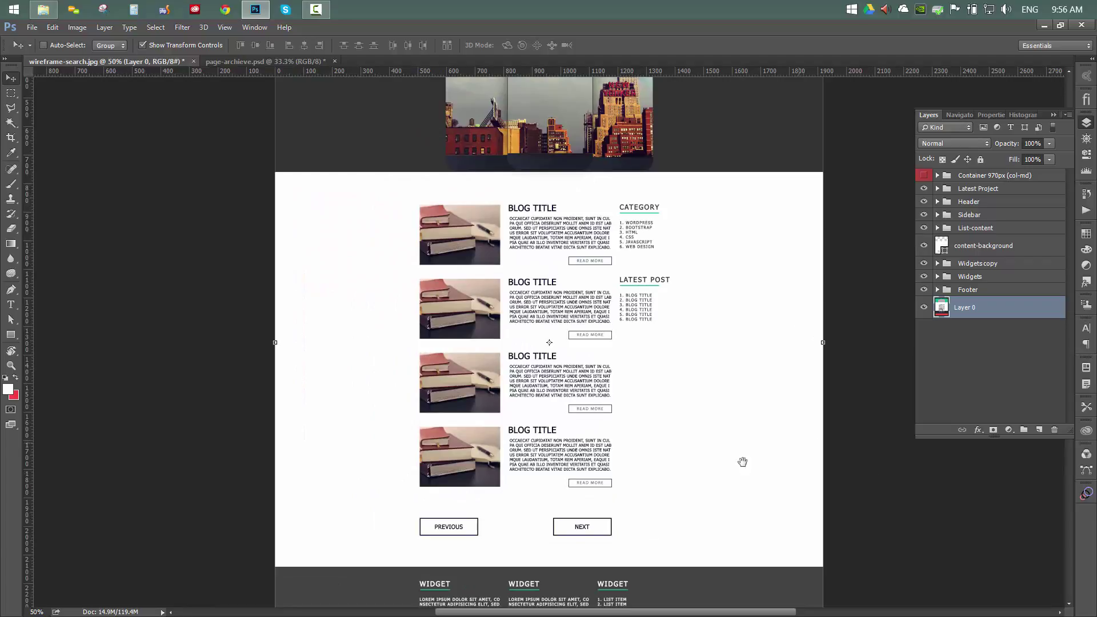
{"action": "scroll", "coordinate": [674, 329], "scroll_direction": "down", "scroll_amount": 2}
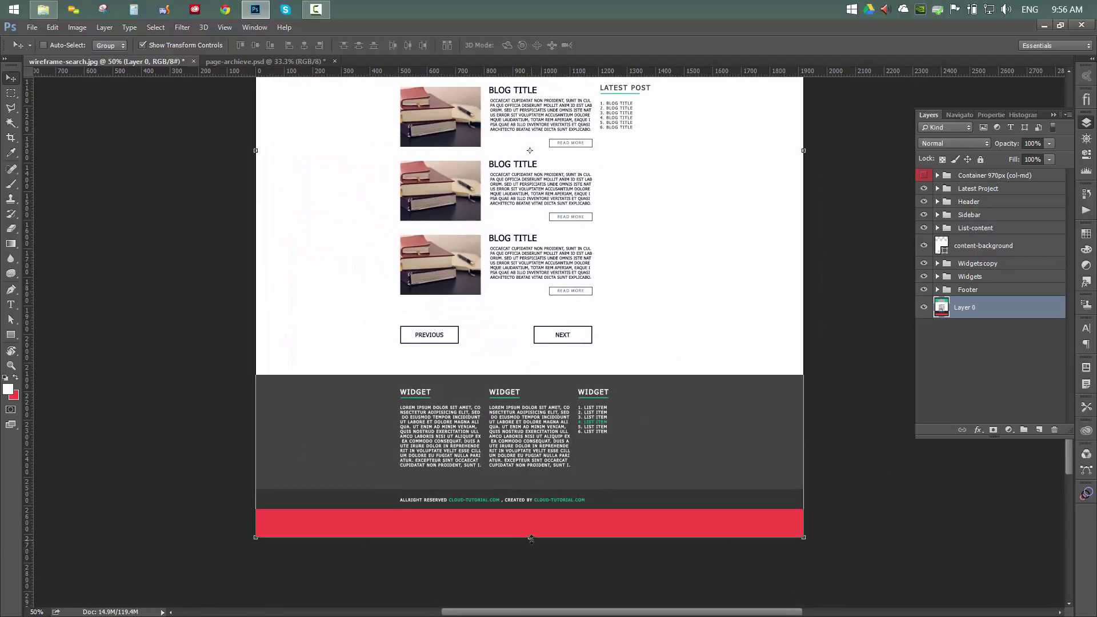
{"action": "left_click_drag", "start_coordinate": [532, 537], "coordinate": [530, 509]}
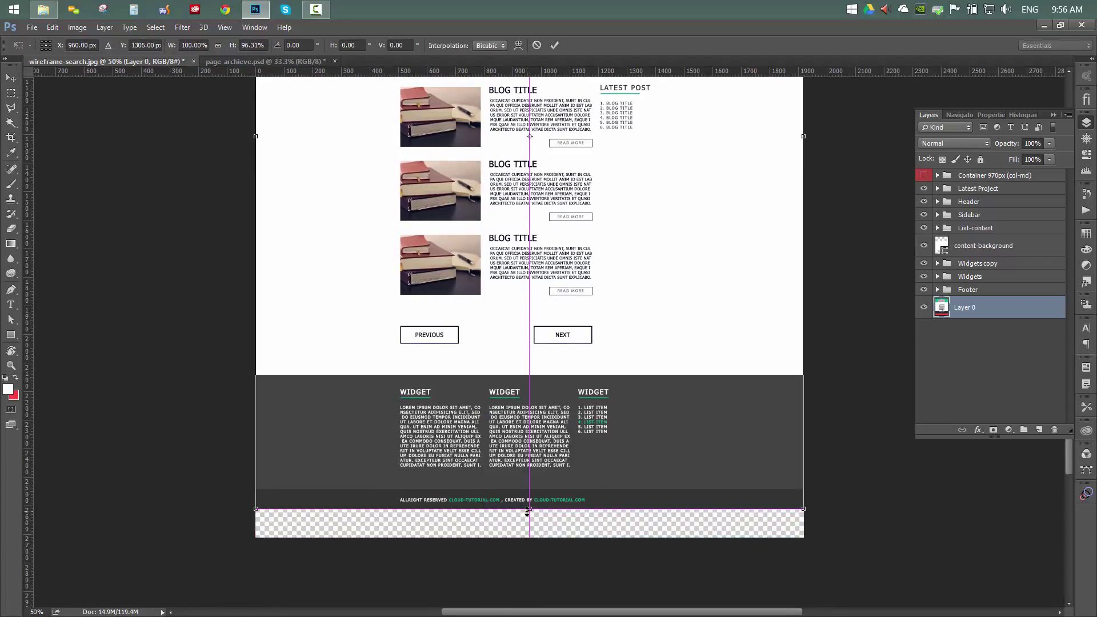
{"action": "key", "text": "Return"}
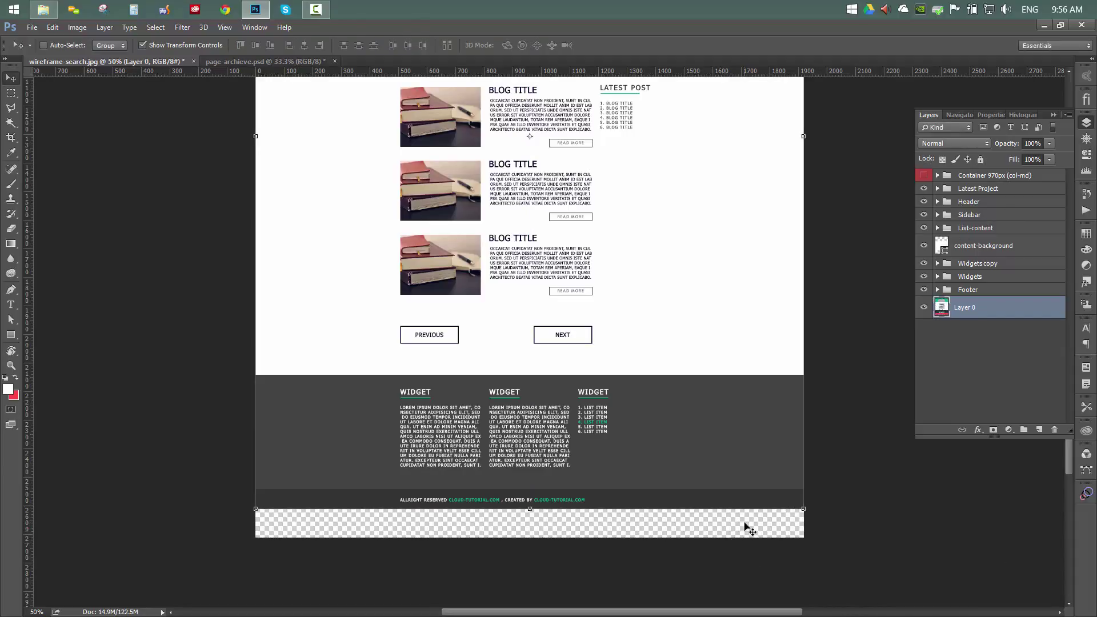
- Crop the empty transparent strip below the footer off the canvas
{"action": "key", "text": "c"}
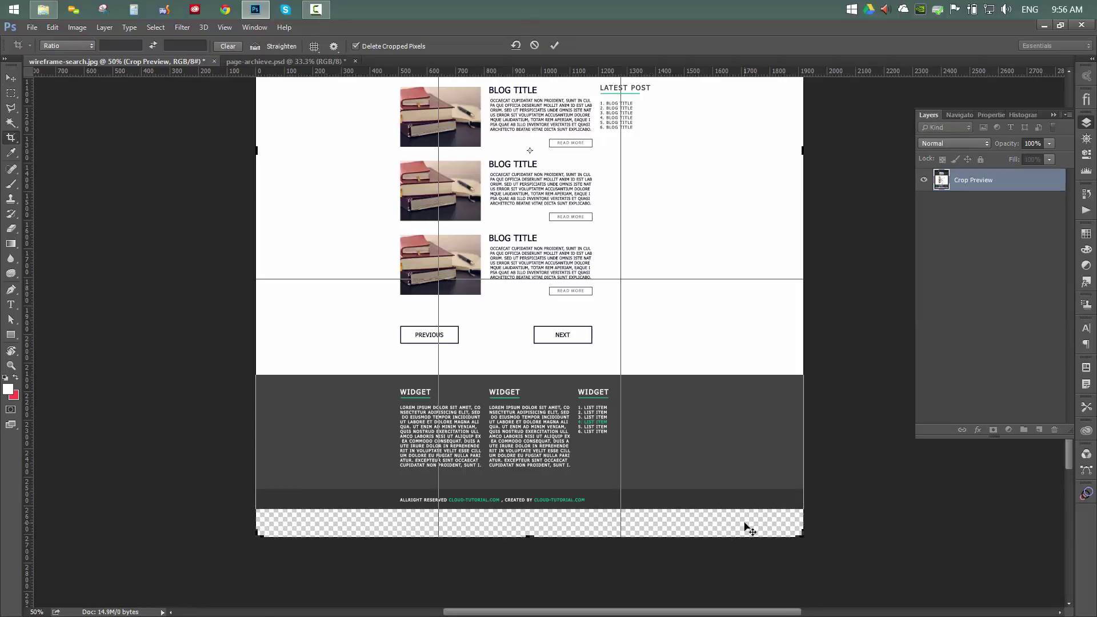
{"action": "left_click_drag", "start_coordinate": [535, 537], "coordinate": [532, 524]}
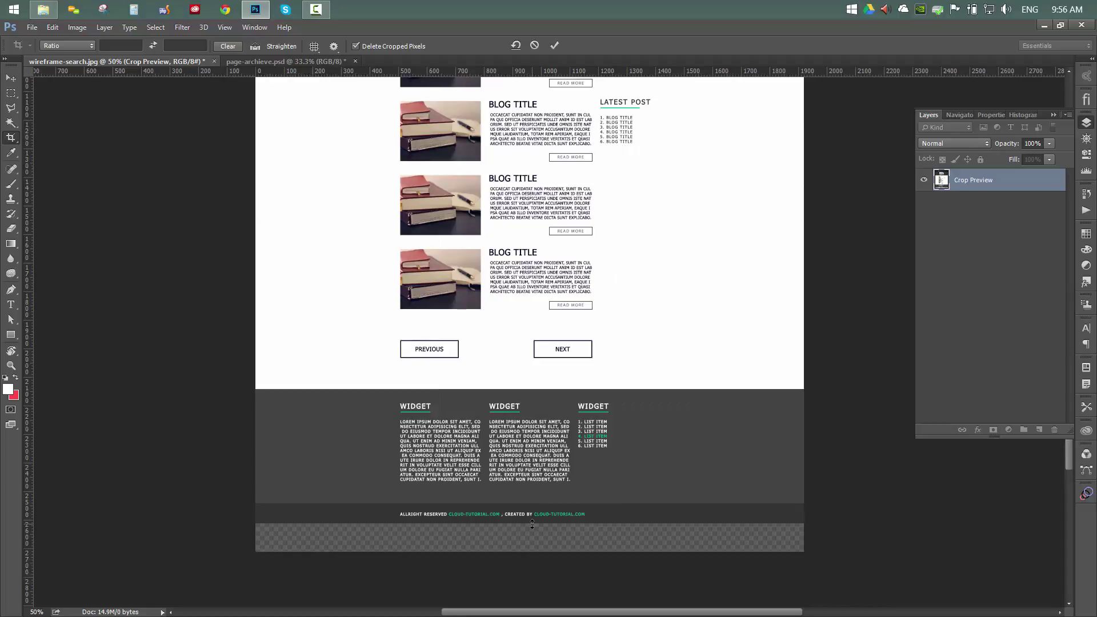
{"action": "key", "text": "Return"}
- Move the wireframe layer, Layer 0, above all other layers and hide it
{"action": "scroll", "coordinate": [648, 439], "scroll_direction": "up", "scroll_amount": 5}
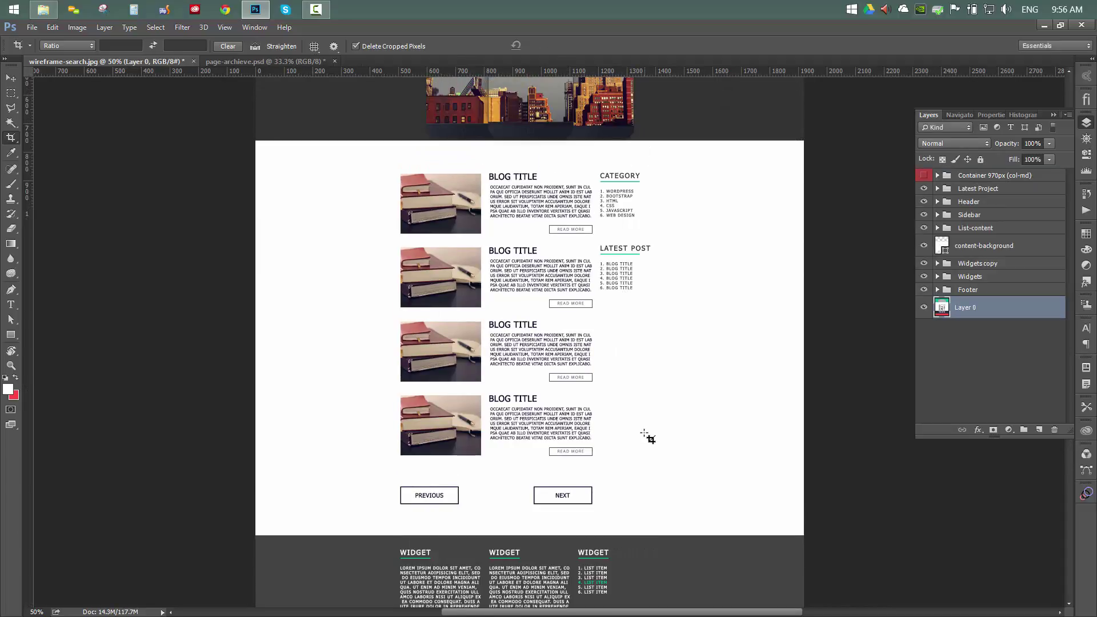
{"action": "scroll", "coordinate": [648, 437], "scroll_direction": "up", "scroll_amount": 3}
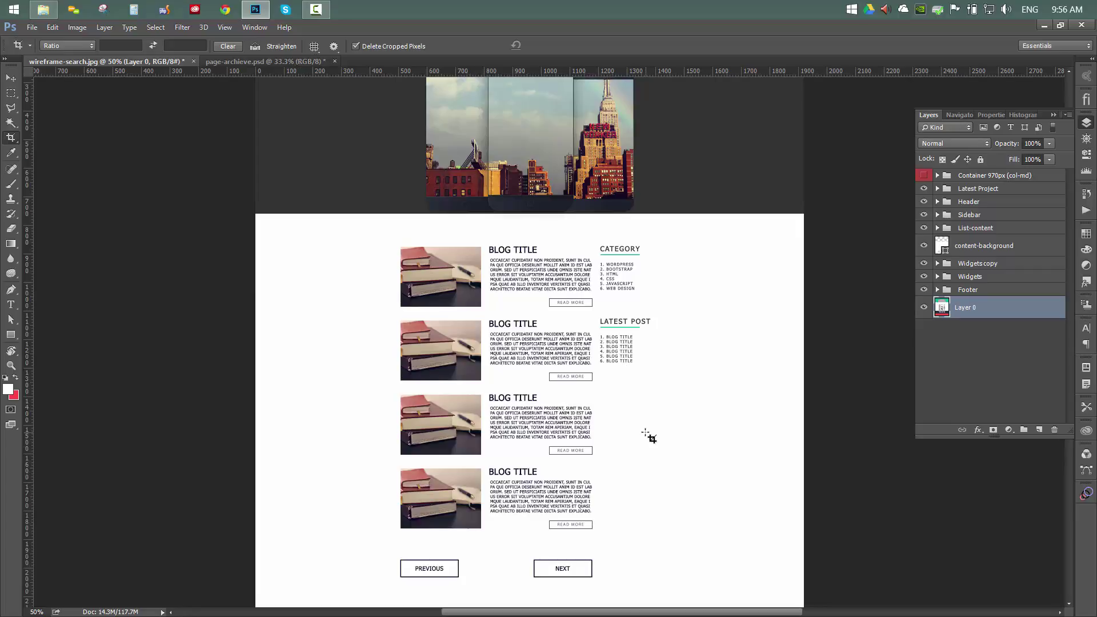
{"action": "left_click", "coordinate": [924, 308]}
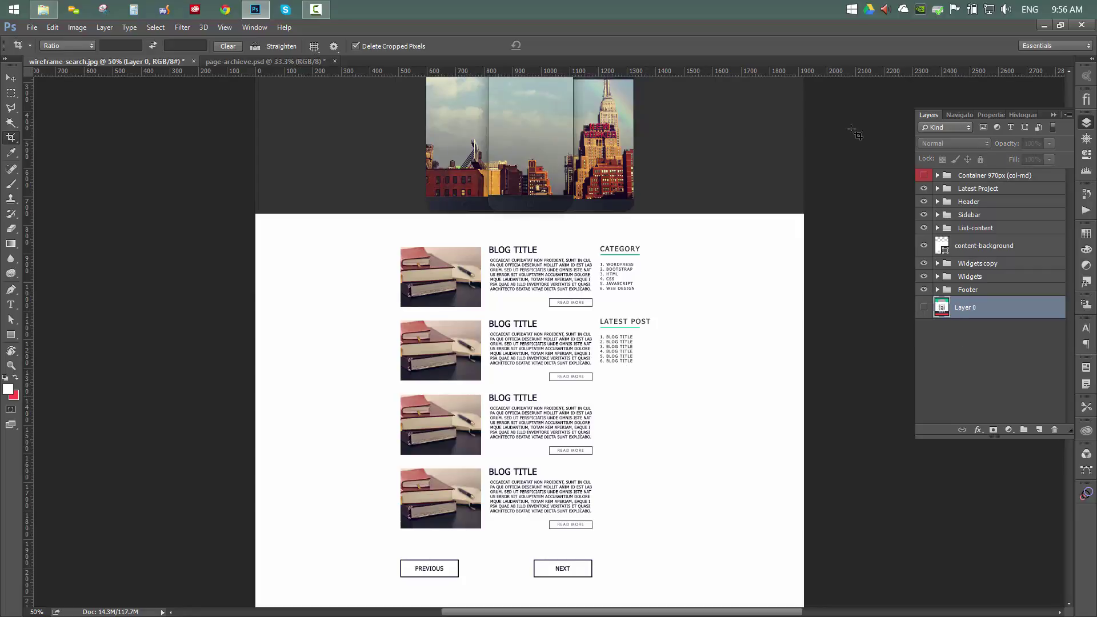
{"action": "left_click", "coordinate": [925, 308]}
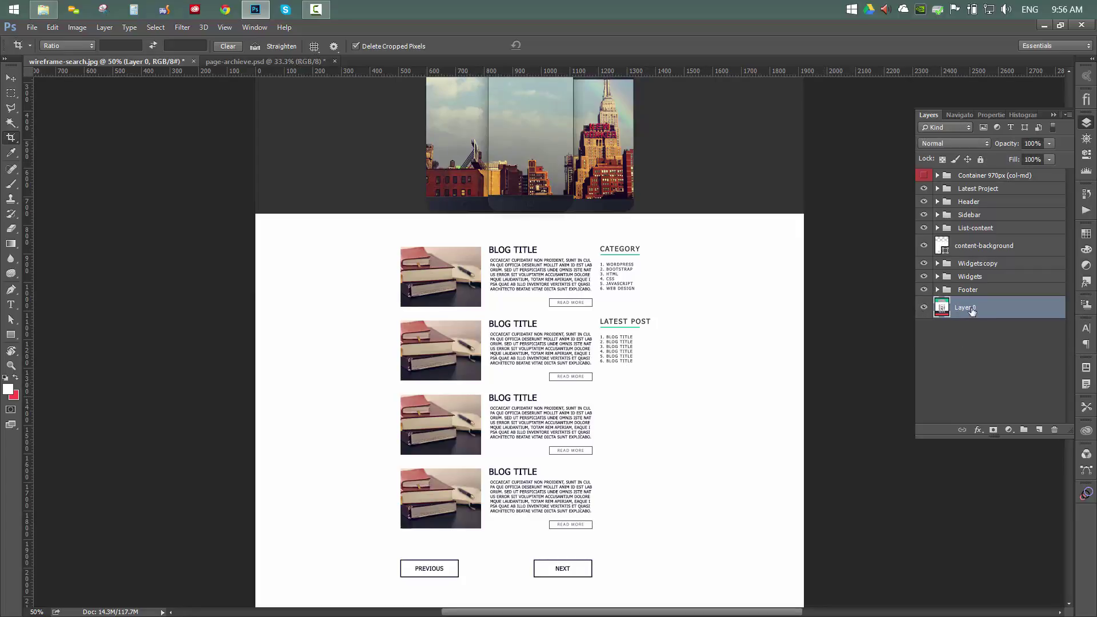
{"action": "left_click_drag", "start_coordinate": [979, 308], "coordinate": [957, 173]}
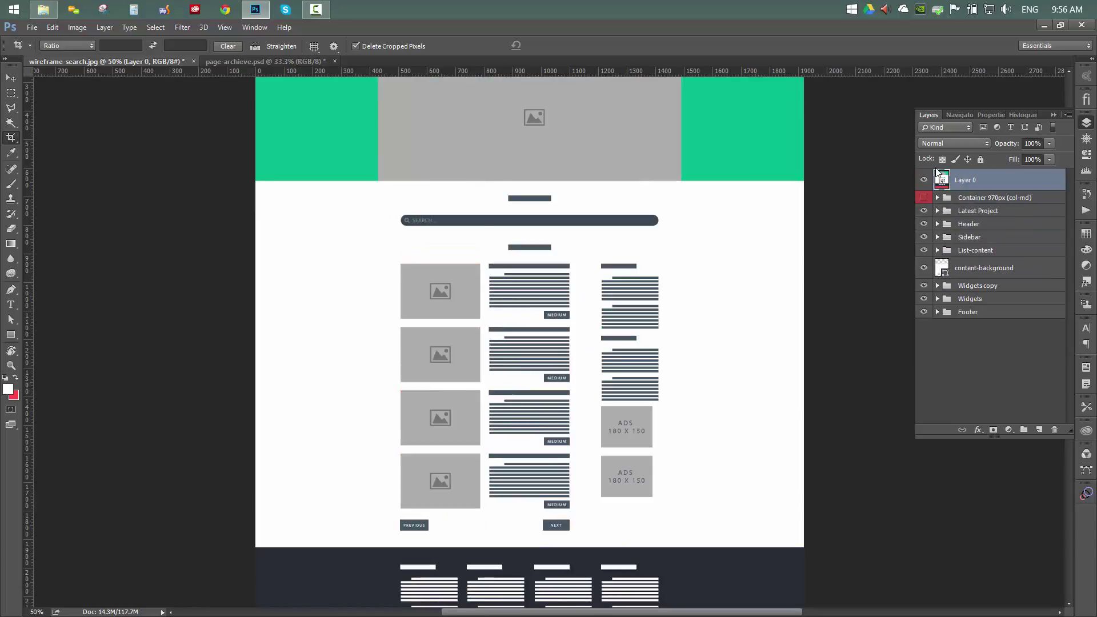
{"action": "scroll", "coordinate": [492, 228], "scroll_direction": "up", "scroll_amount": 2}
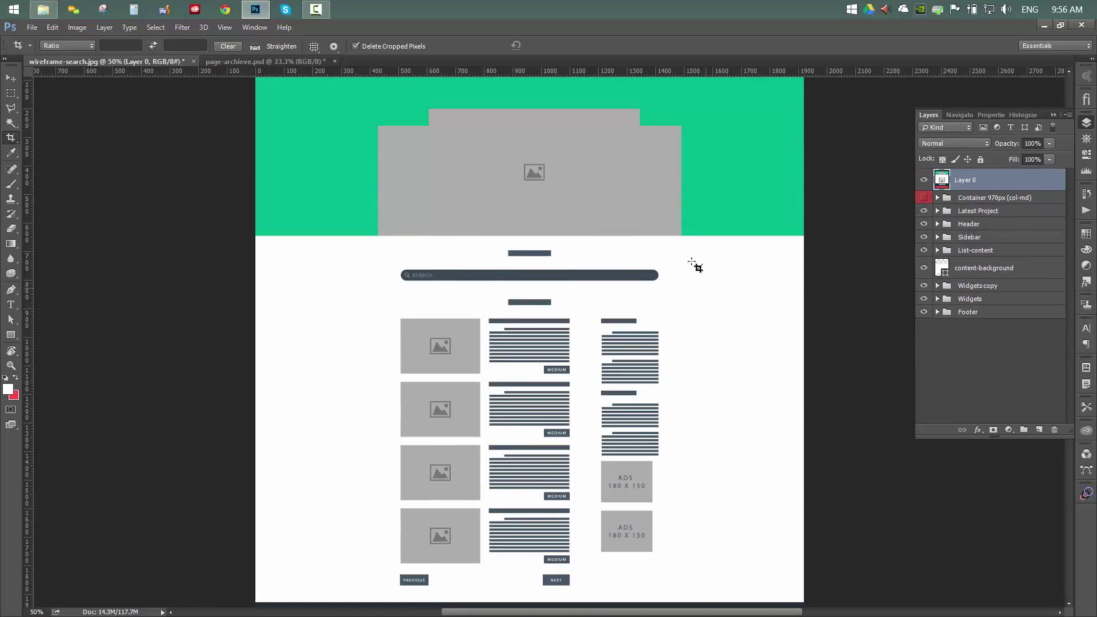
{"action": "left_click", "coordinate": [923, 180]}
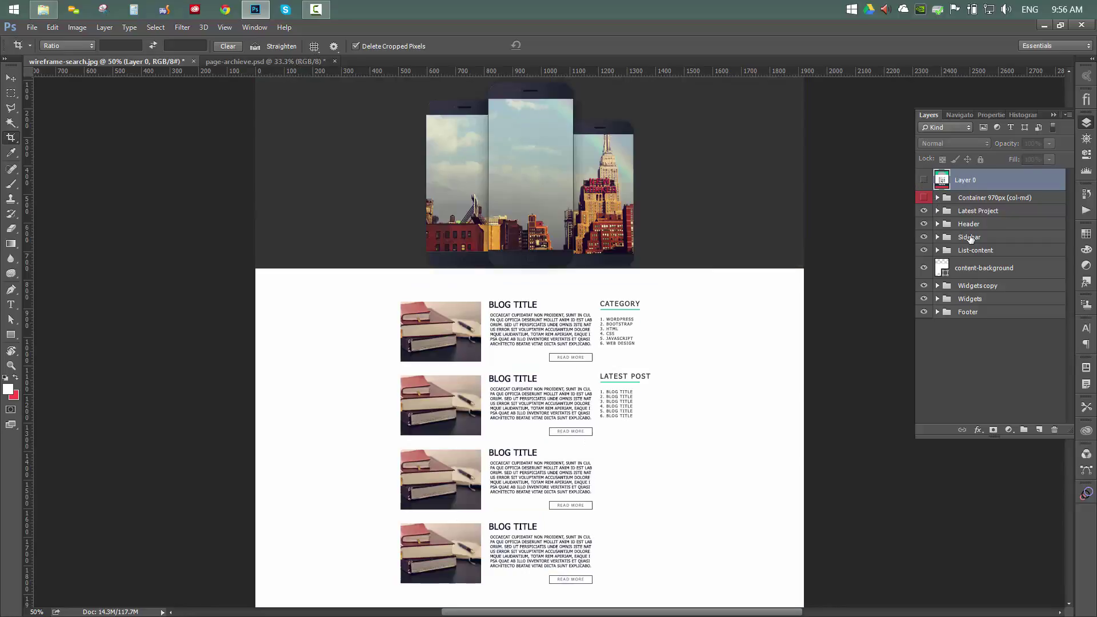
- Move the content-background layer into the List-content group
{"action": "left_click", "coordinate": [964, 237]}
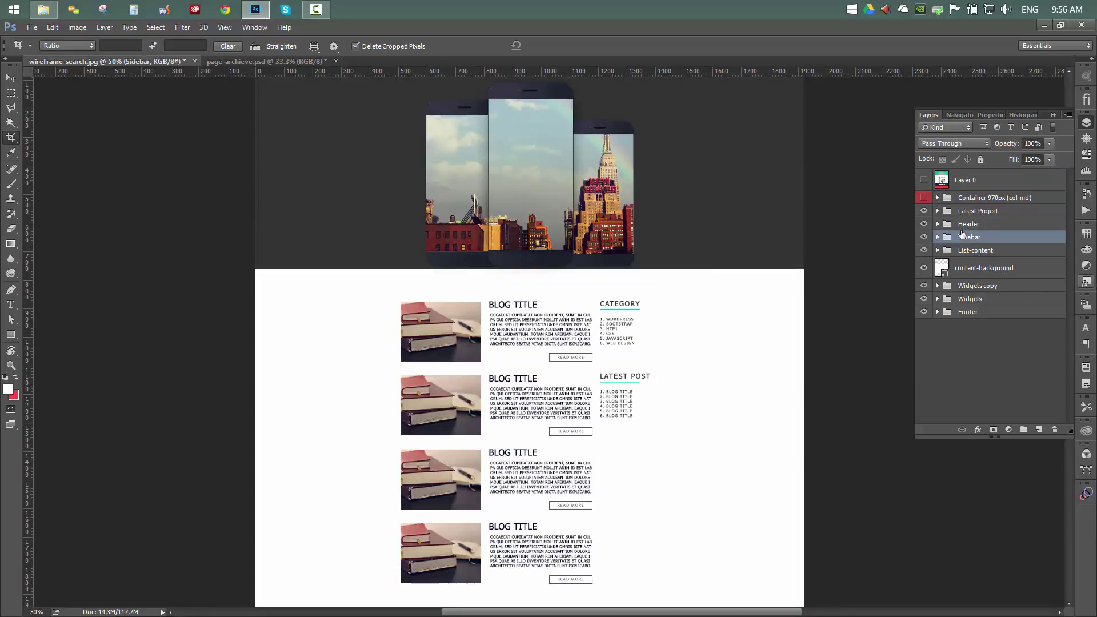
{"action": "left_click_drag", "start_coordinate": [946, 266], "coordinate": [966, 252]}
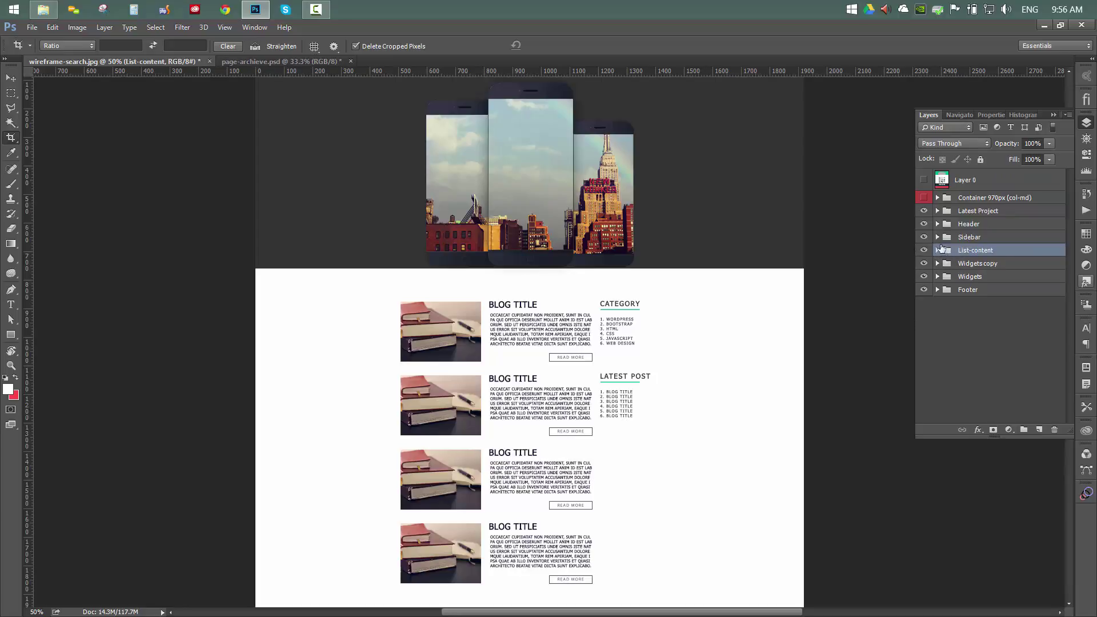
- Undo moving content-background into List-content, and shift the Sidebar and List-content groups down about 150 px on the canvas
{"action": "left_click", "coordinate": [966, 237]}
{"action": "left_click", "coordinate": [991, 250], "text": "ctrl"}
{"action": "scroll", "coordinate": [780, 288], "scroll_direction": "down", "scroll_amount": 3}
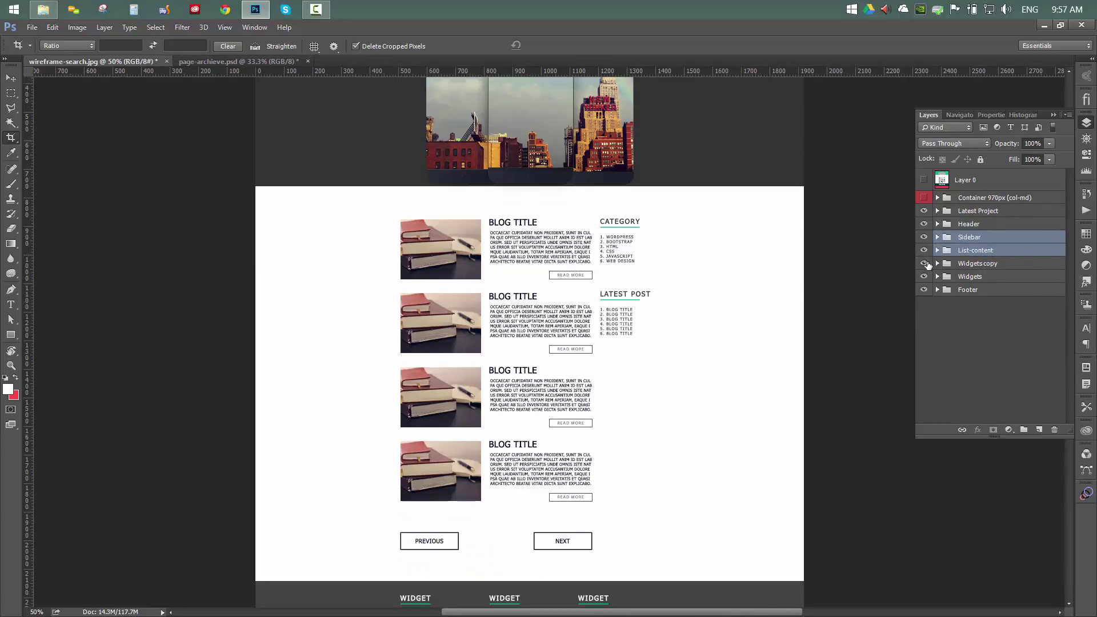
{"action": "key", "text": "ctrl+z"}
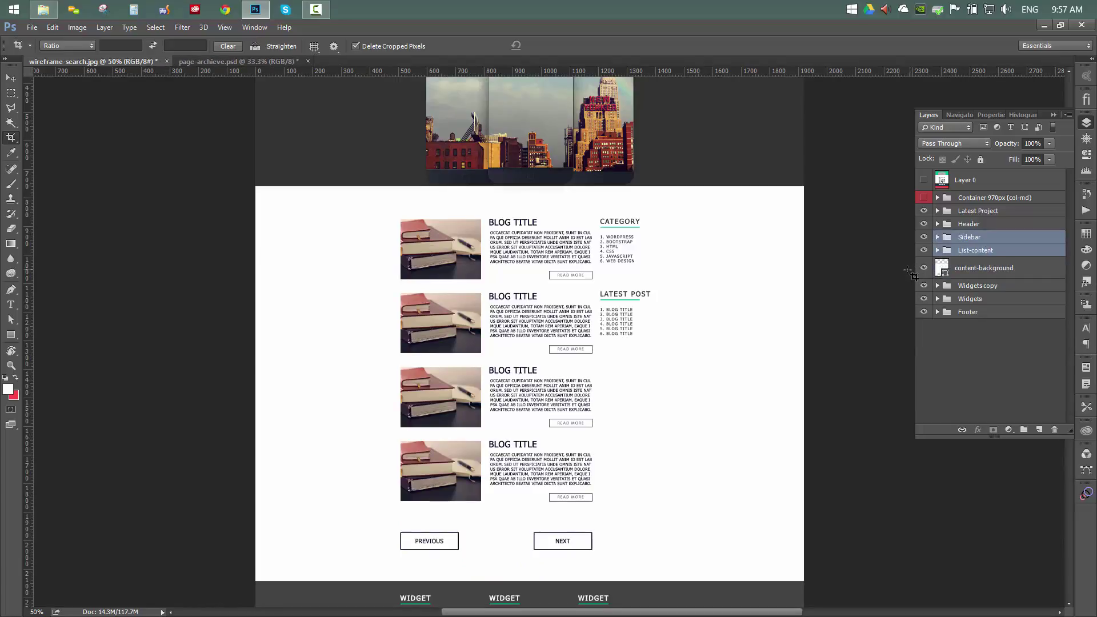
{"action": "key", "text": "v"}
{"action": "scroll", "coordinate": [612, 286], "scroll_direction": "down", "scroll_amount": 2}
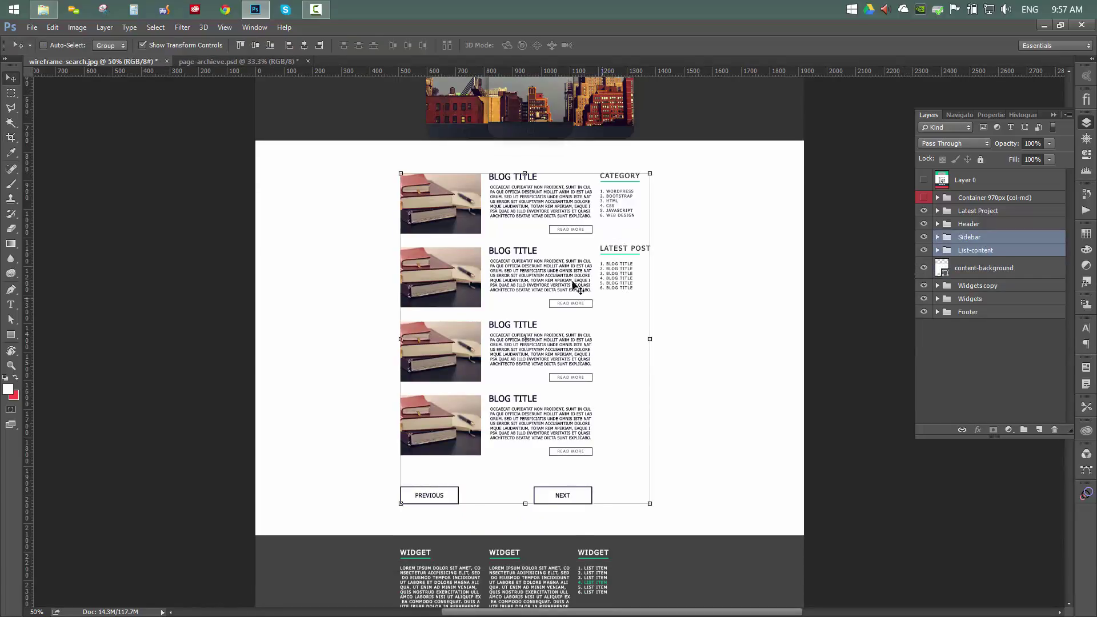
{"action": "left_click_drag", "start_coordinate": [574, 283], "coordinate": [573, 323]}
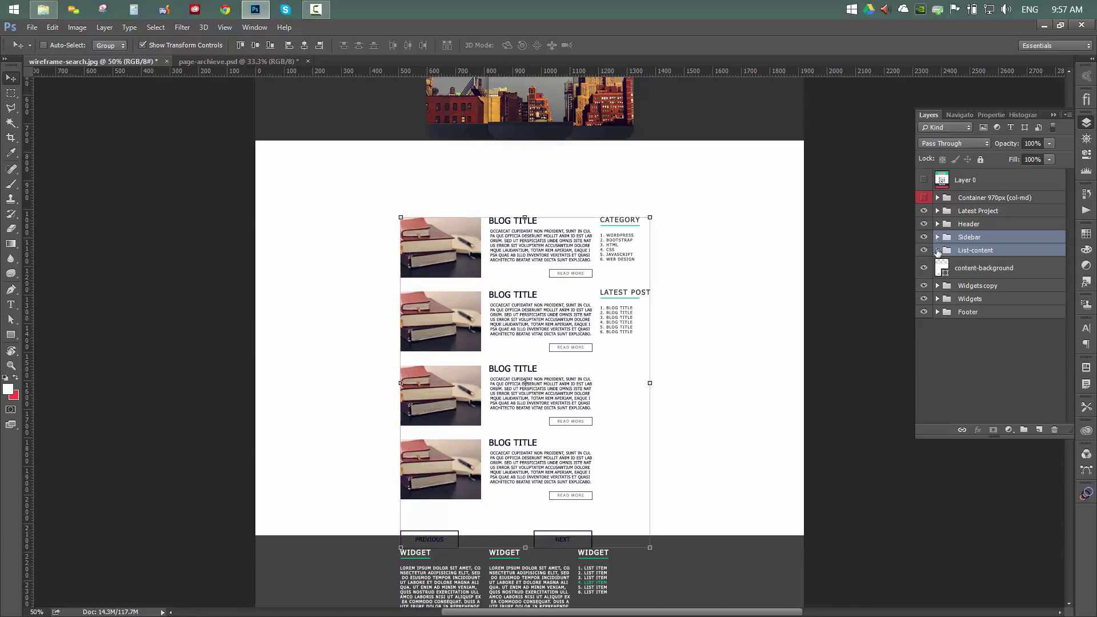
- Move the btn-next and btn-previous groups up into the white content area, just below the last blog item
{"action": "left_click", "coordinate": [938, 251]}
{"action": "left_click", "coordinate": [980, 316]}
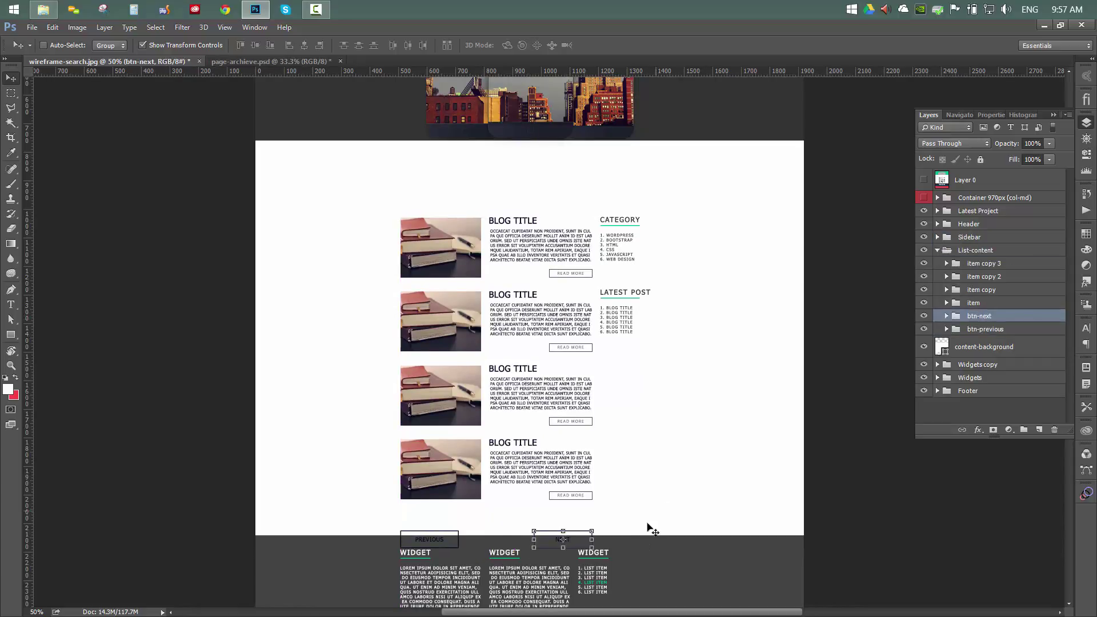
{"action": "left_click", "coordinate": [986, 329], "text": "ctrl"}
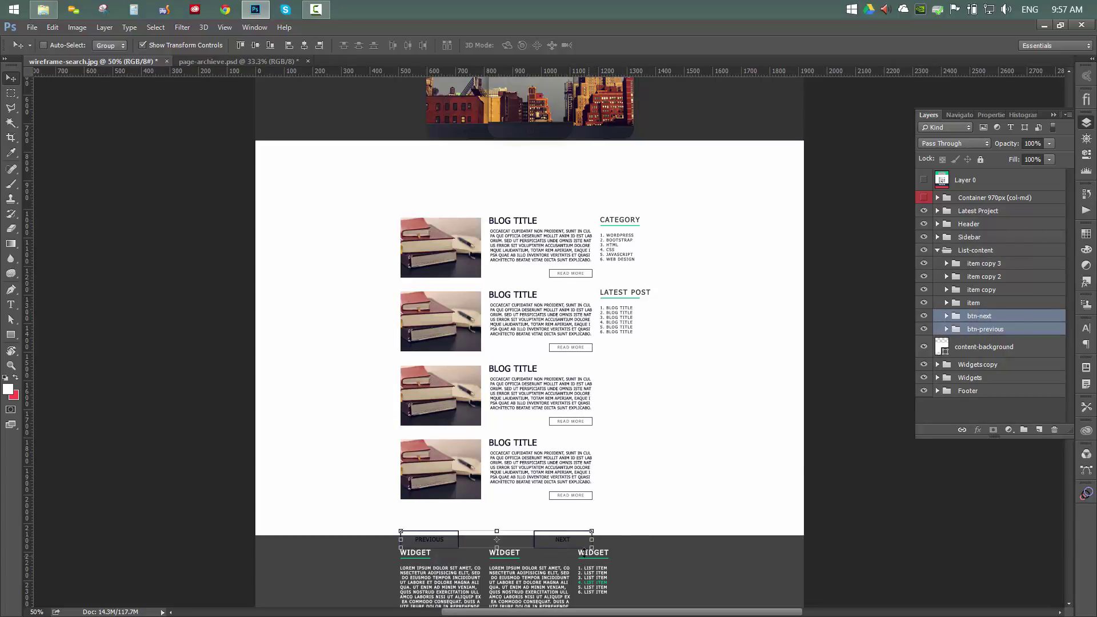
{"action": "left_click_drag", "start_coordinate": [577, 541], "coordinate": [575, 524]}
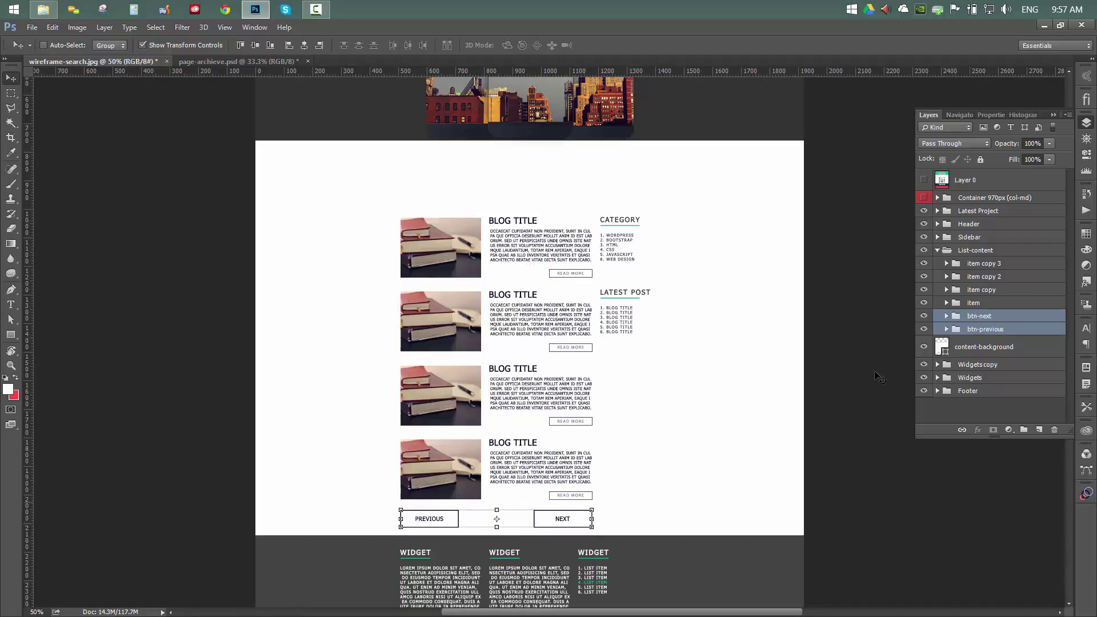
- Save the document as search-page in Photoshop format in the Sources > PSD folder, with Maximize Compatibility on
{"action": "key", "text": "ctrl+plus"}
{"action": "key", "text": "ctrl+plus"}
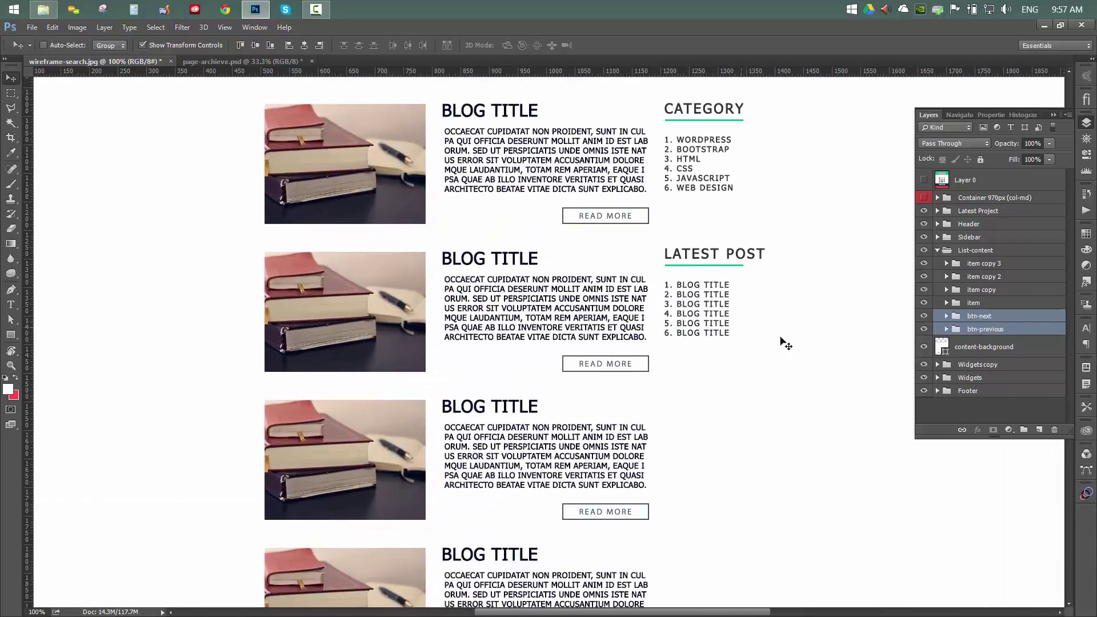
{"action": "scroll", "coordinate": [793, 343], "scroll_direction": "up", "scroll_amount": 3}
{"action": "scroll", "coordinate": [794, 343], "scroll_direction": "up", "scroll_amount": 1}
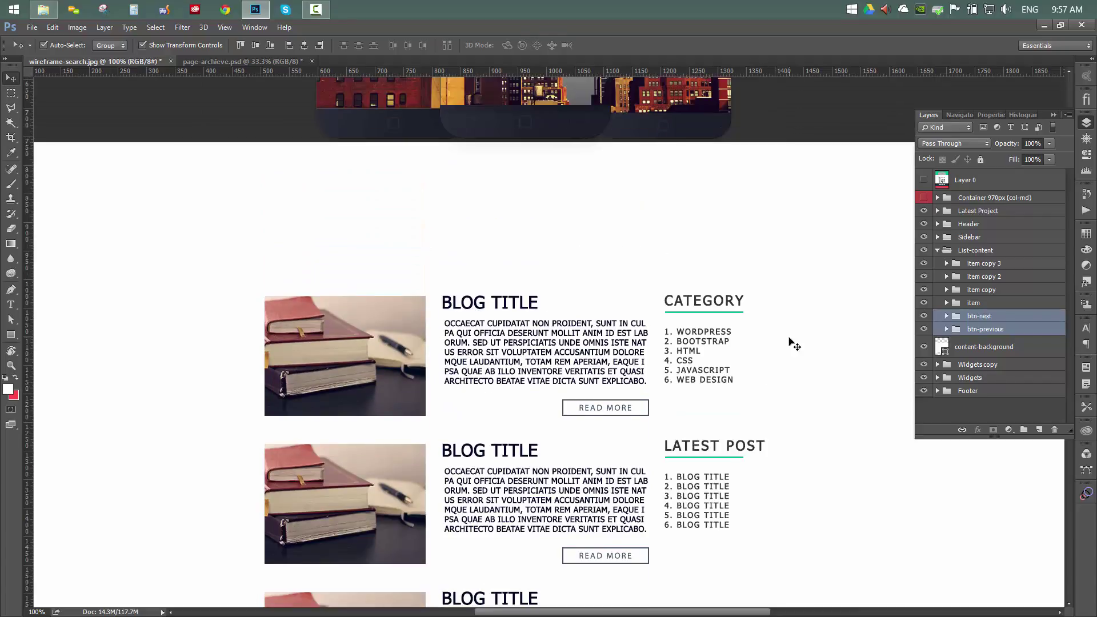
{"action": "key", "text": "ctrl+shift+s"}
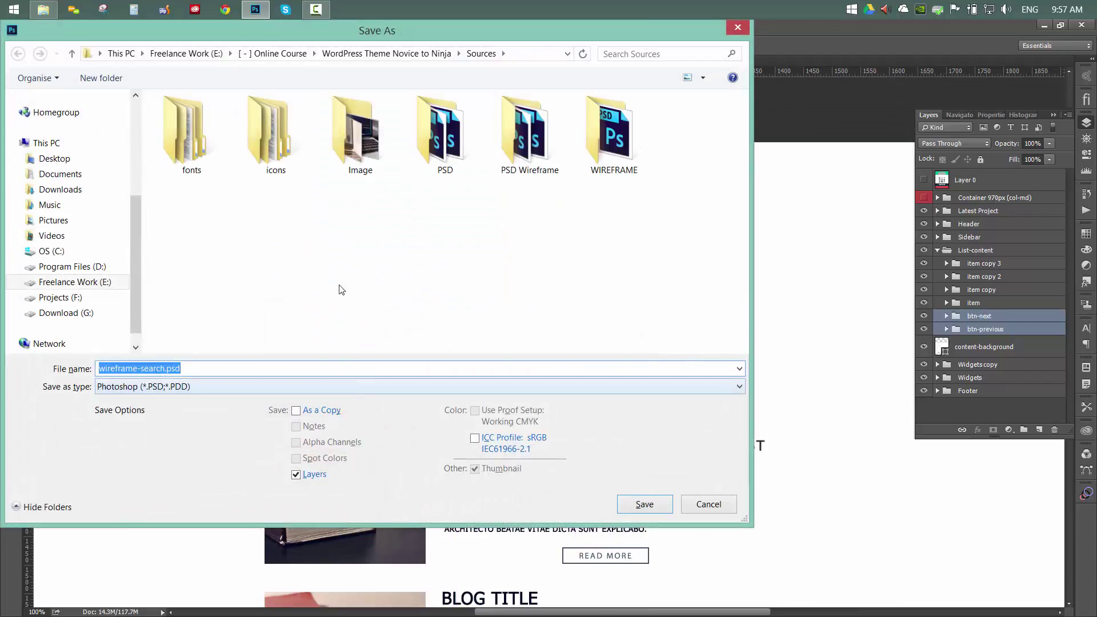
{"action": "double_click", "coordinate": [446, 132]}
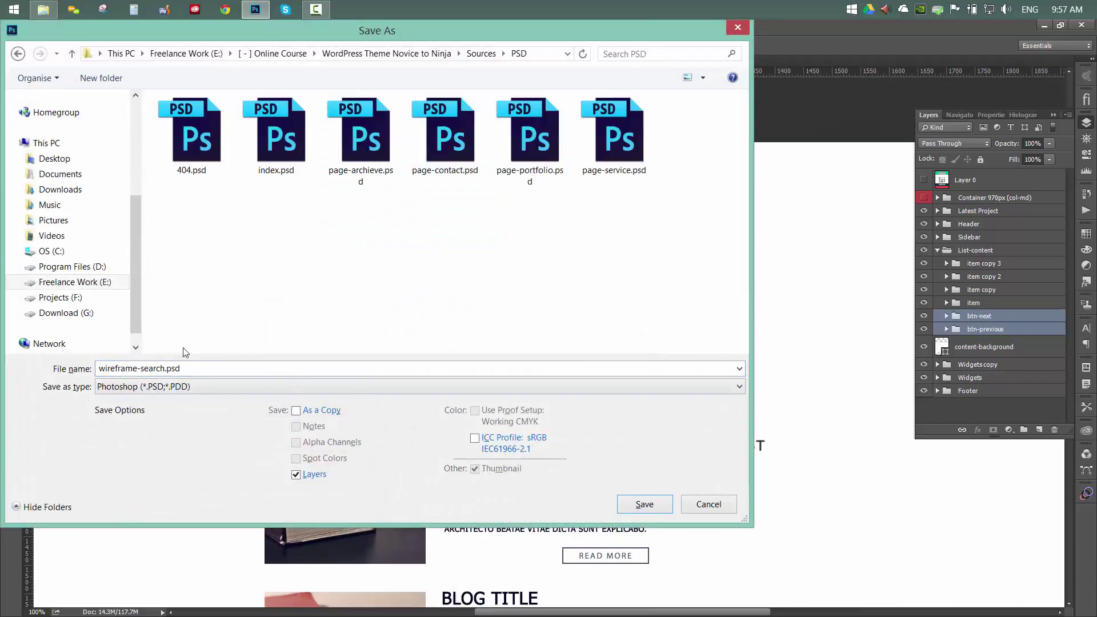
{"action": "double_click", "coordinate": [205, 371]}
{"action": "type", "text": "se"}
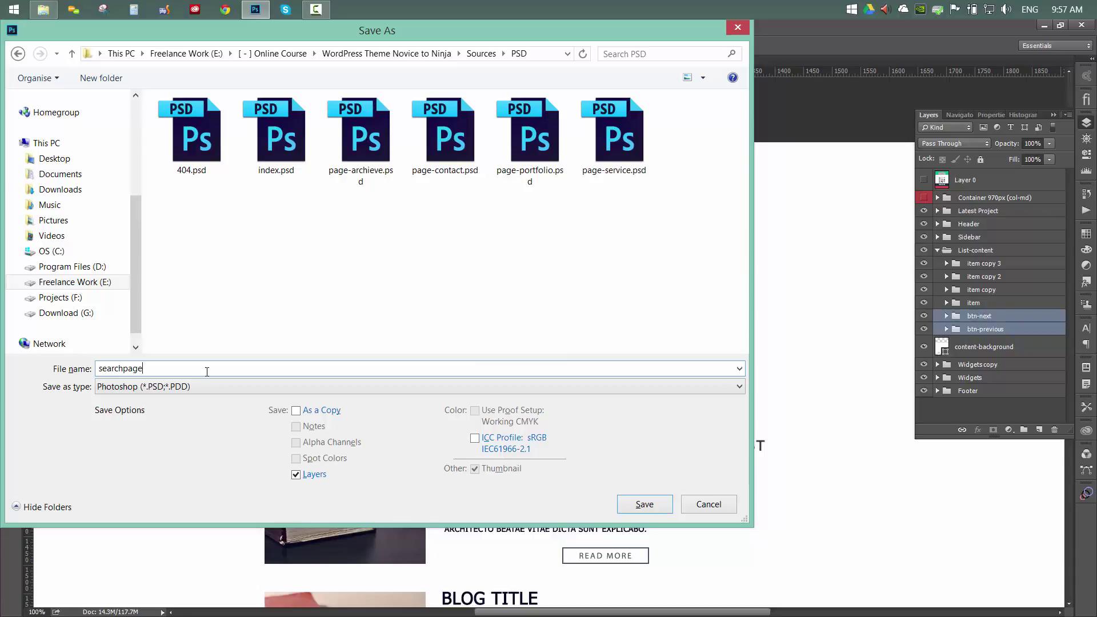
{"action": "type", "text": "-page"}
{"action": "key", "text": "Return"}
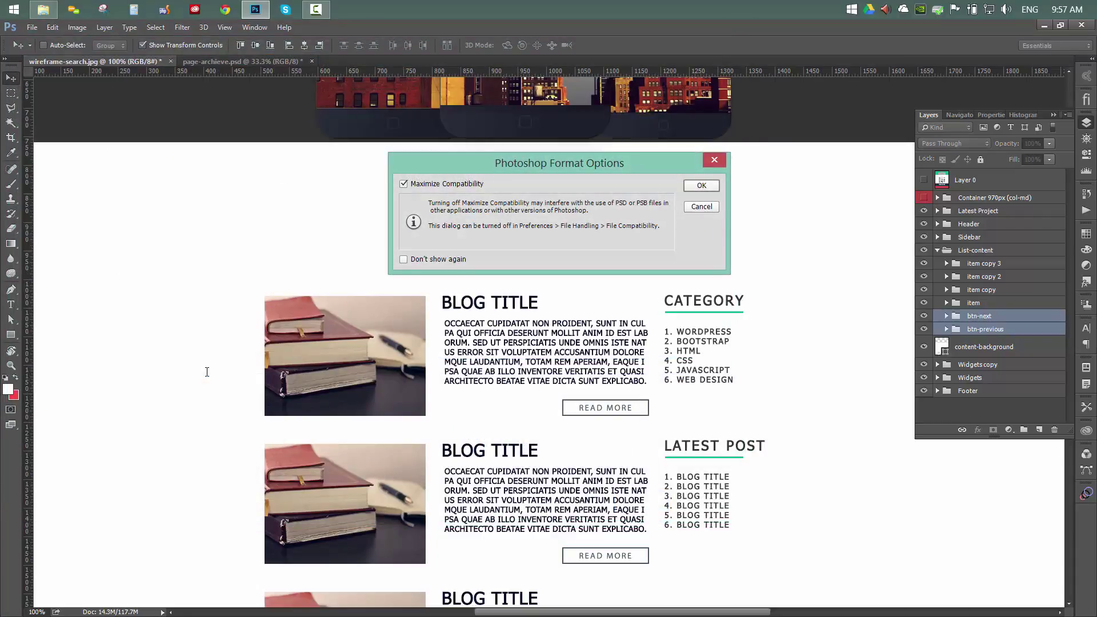
{"action": "key", "text": "Return"}
- Create a new layer group between the Header and Sidebar groups and name it Search
{"action": "scroll", "coordinate": [490, 277], "scroll_direction": "up", "scroll_amount": 3}
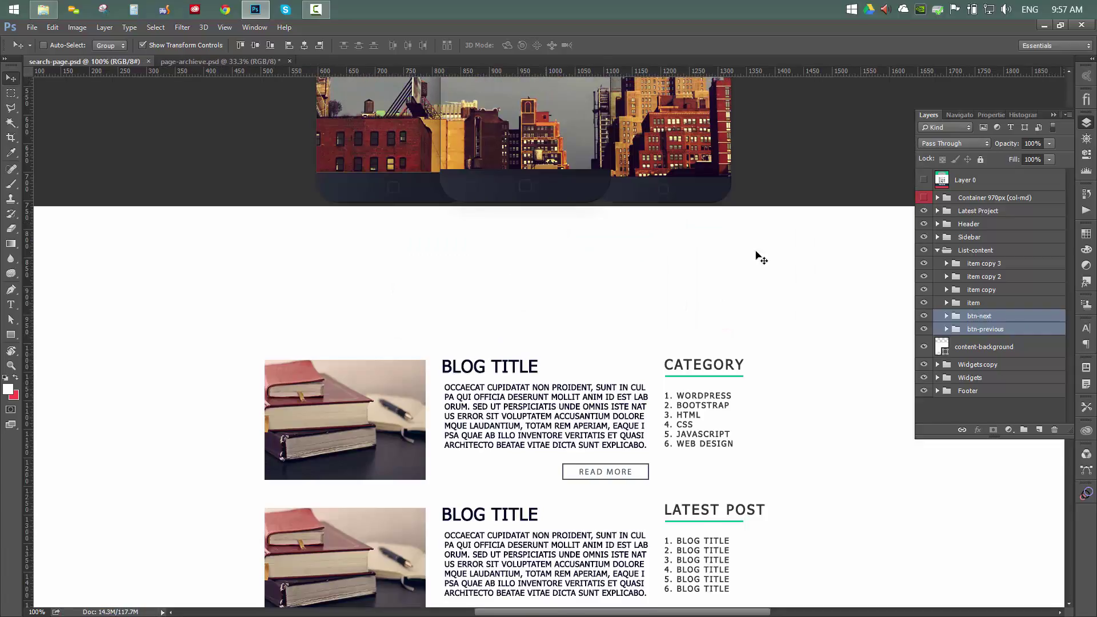
{"action": "left_click", "coordinate": [946, 250]}
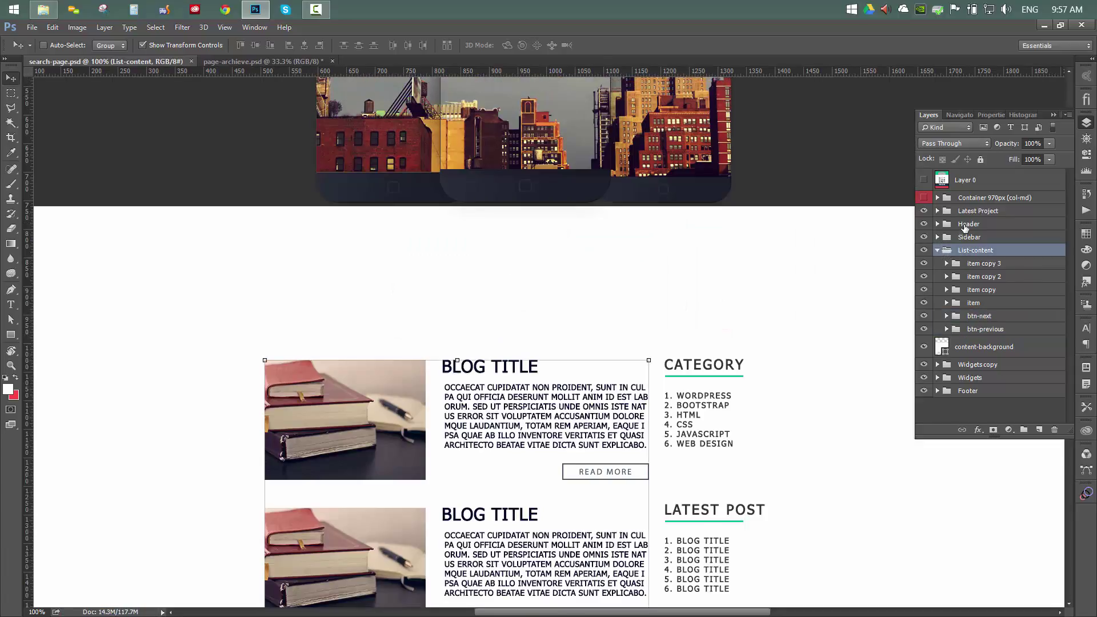
{"action": "left_click", "coordinate": [963, 237]}
{"action": "left_click", "coordinate": [966, 223]}
{"action": "left_click", "coordinate": [1025, 430]}
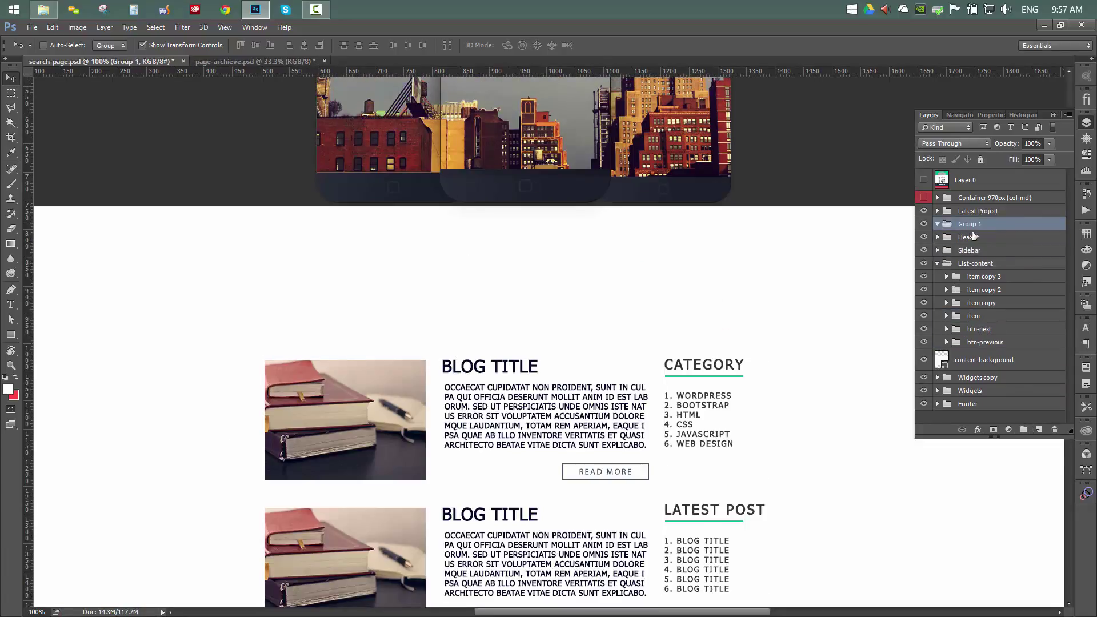
{"action": "left_click_drag", "start_coordinate": [973, 236], "coordinate": [974, 243]}
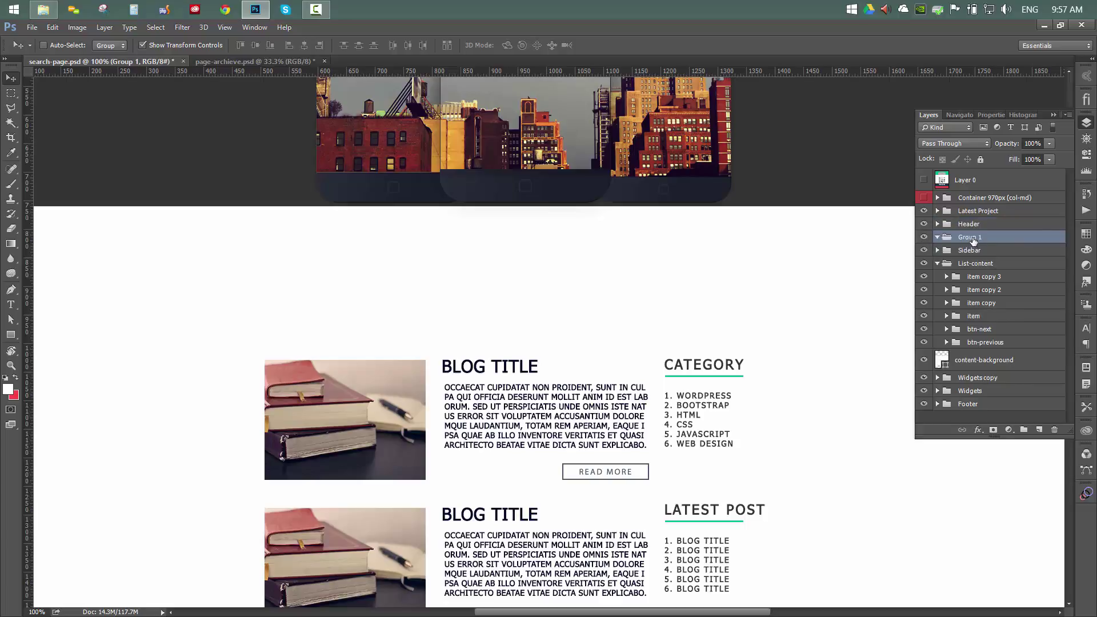
{"action": "double_click", "coordinate": [970, 236]}
{"action": "type", "text": "Seat"}
{"action": "type", "text": "chg"}
{"action": "key", "text": "BackSpace"}
{"action": "key", "text": "Return"}
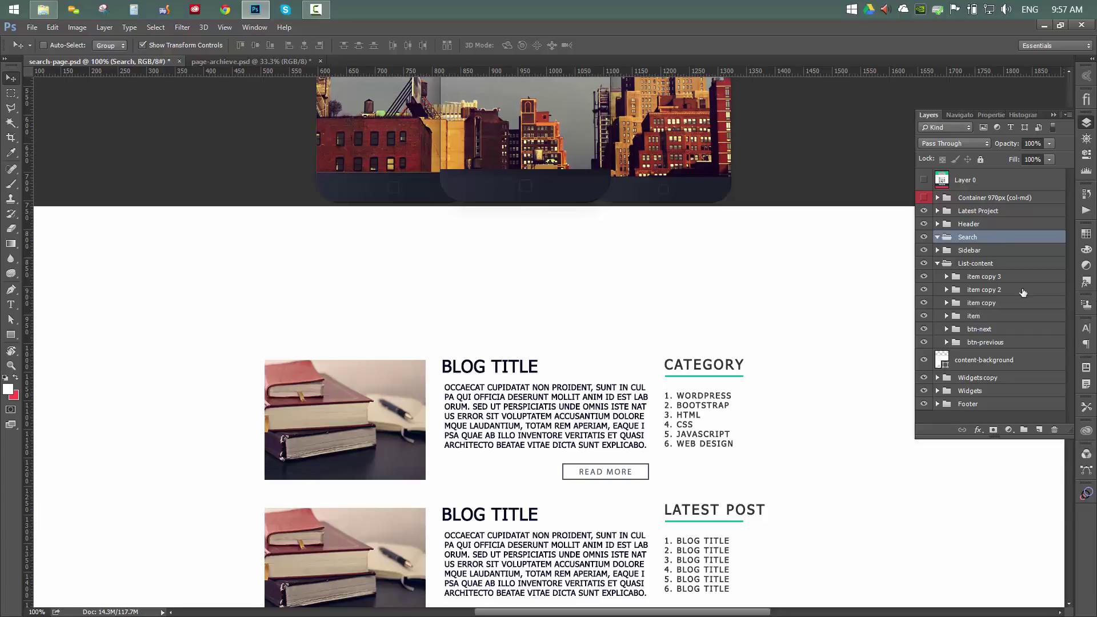
- Draw a 100 px wide, 60 px high rectangle above the first blog item's image and fill it with dark grey
{"action": "left_click", "coordinate": [11, 335]}
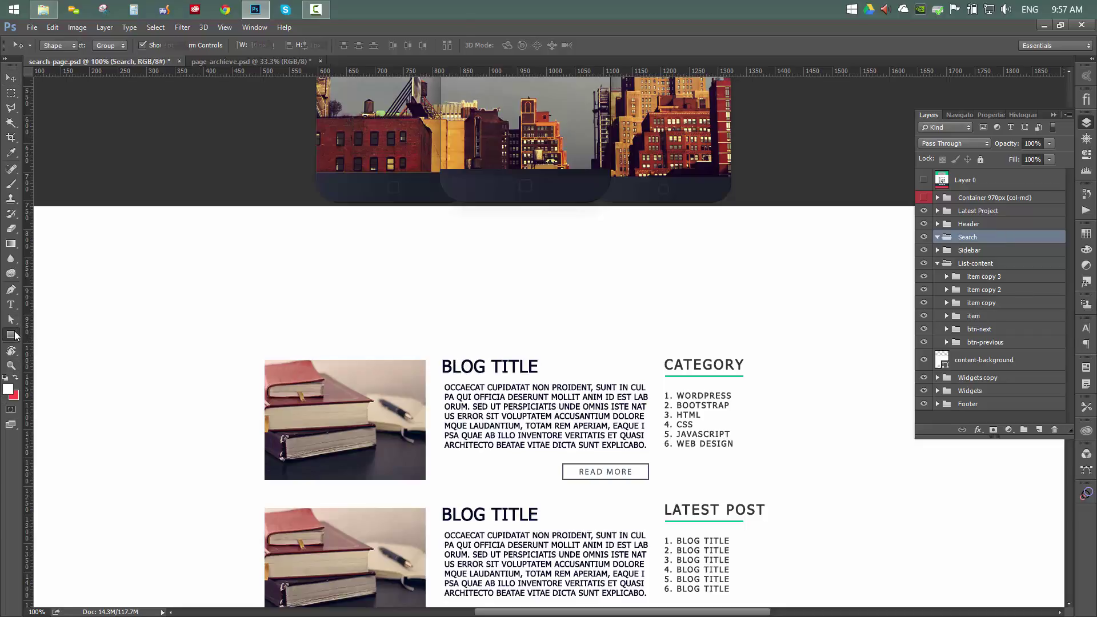
{"action": "left_click", "coordinate": [264, 279]}
{"action": "left_click", "coordinate": [495, 241]}
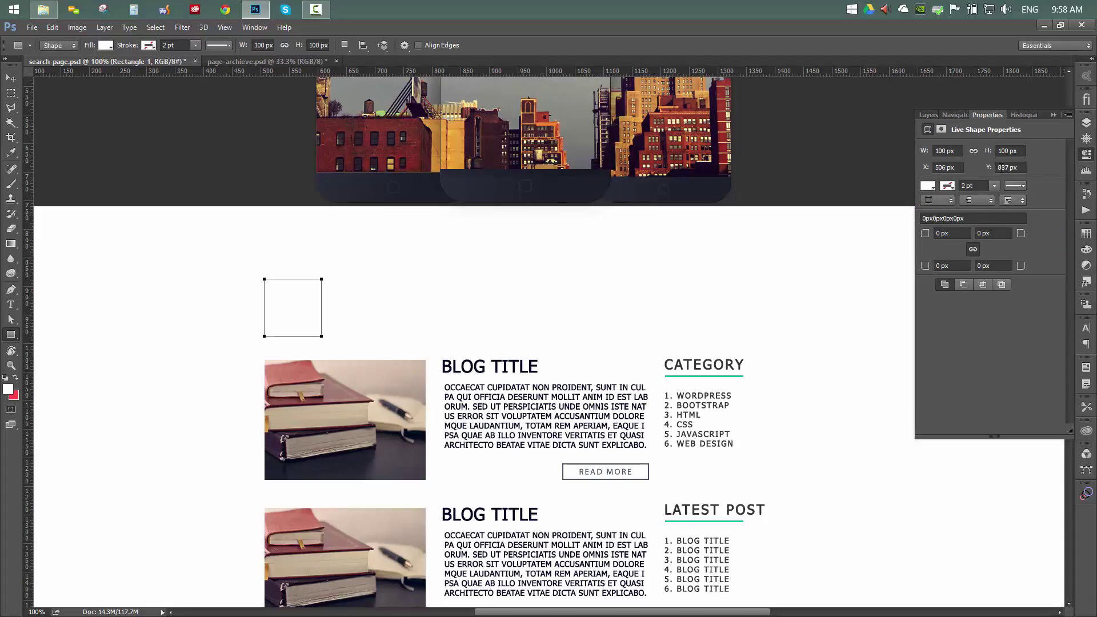
{"action": "left_click_drag", "start_coordinate": [1006, 152], "coordinate": [959, 155]}
{"action": "type", "text": "6"}
{"action": "key", "text": "Return"}
{"action": "left_click", "coordinate": [930, 188]}
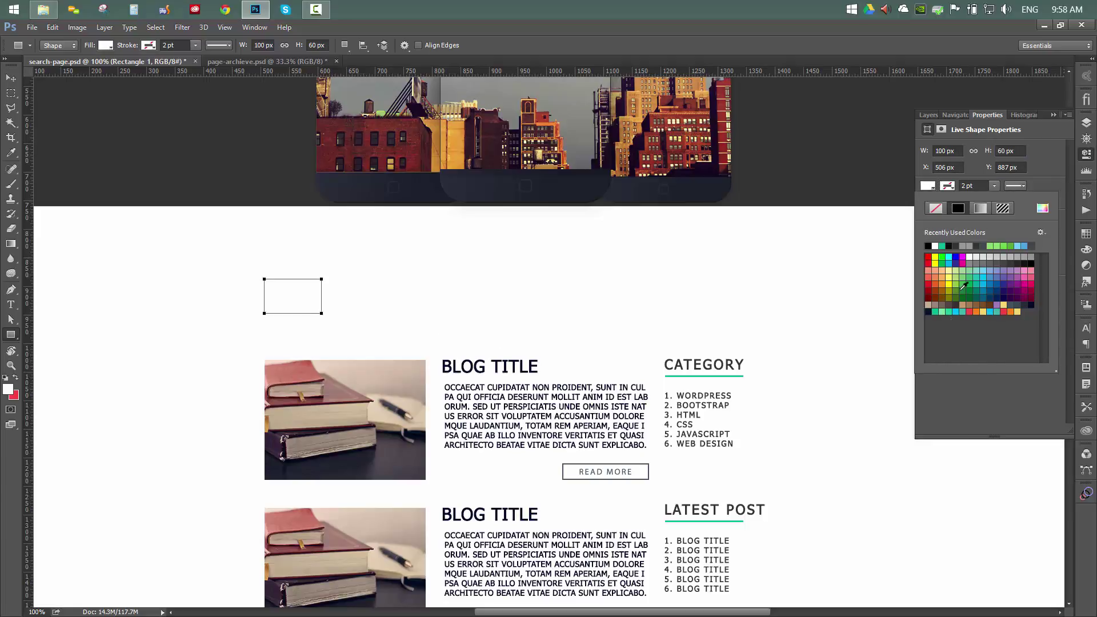
{"action": "left_click", "coordinate": [960, 245]}
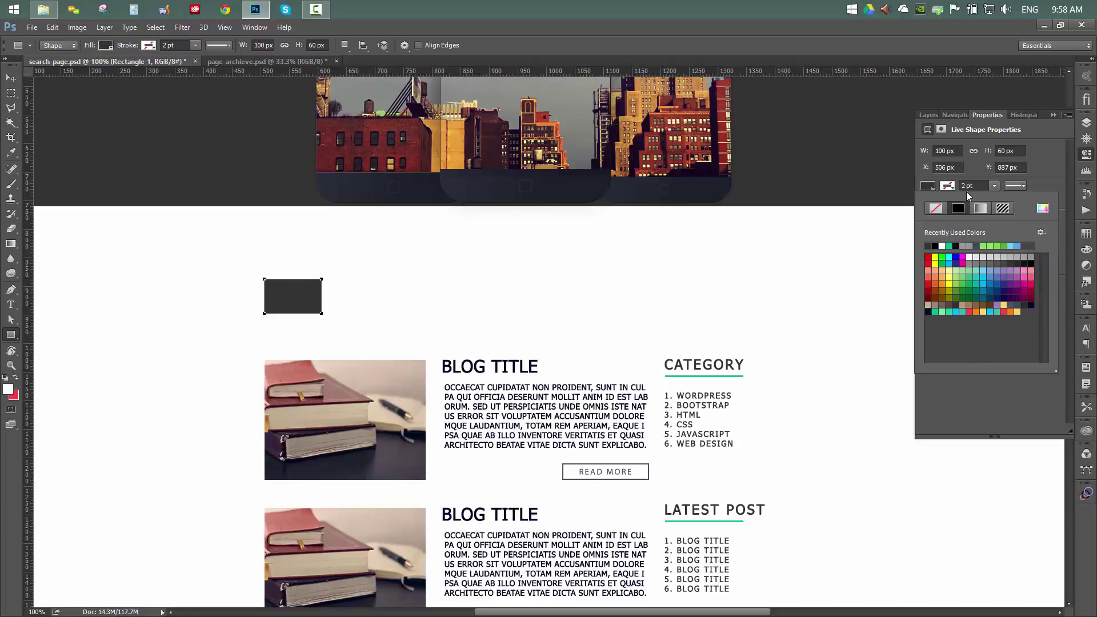
- Round all four corners of the dark rectangle with a 30 px radius
{"action": "left_click", "coordinate": [1093, 154]}
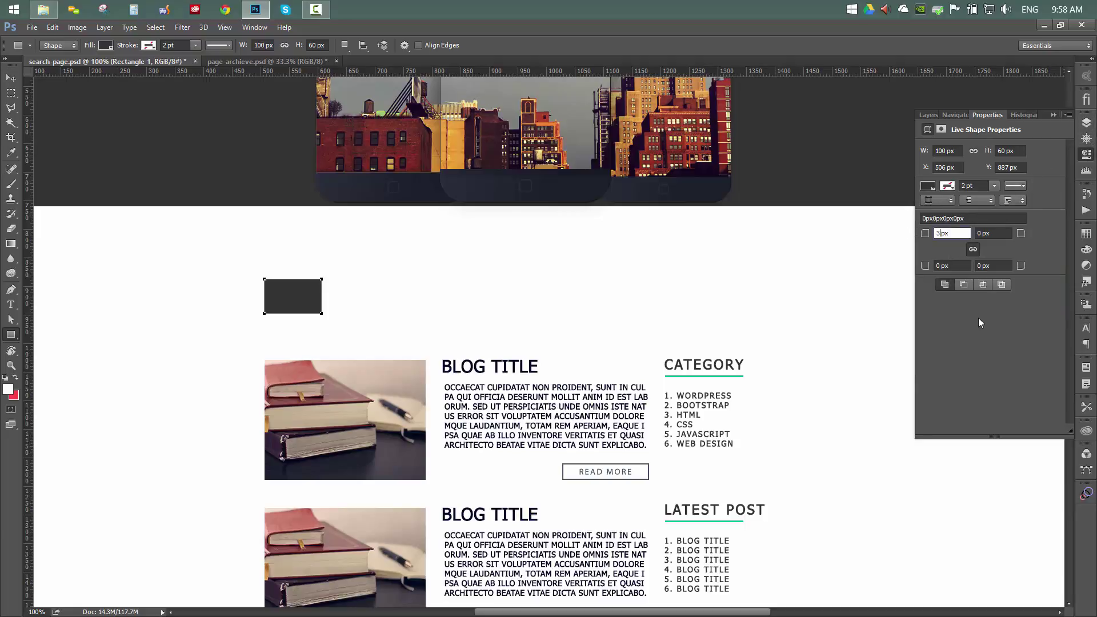
{"action": "key", "text": "BackSpace"}
{"action": "type", "text": "6"}
{"action": "key", "text": "BackSpace"}
{"action": "type", "text": "30"}
{"action": "key", "text": "Return"}
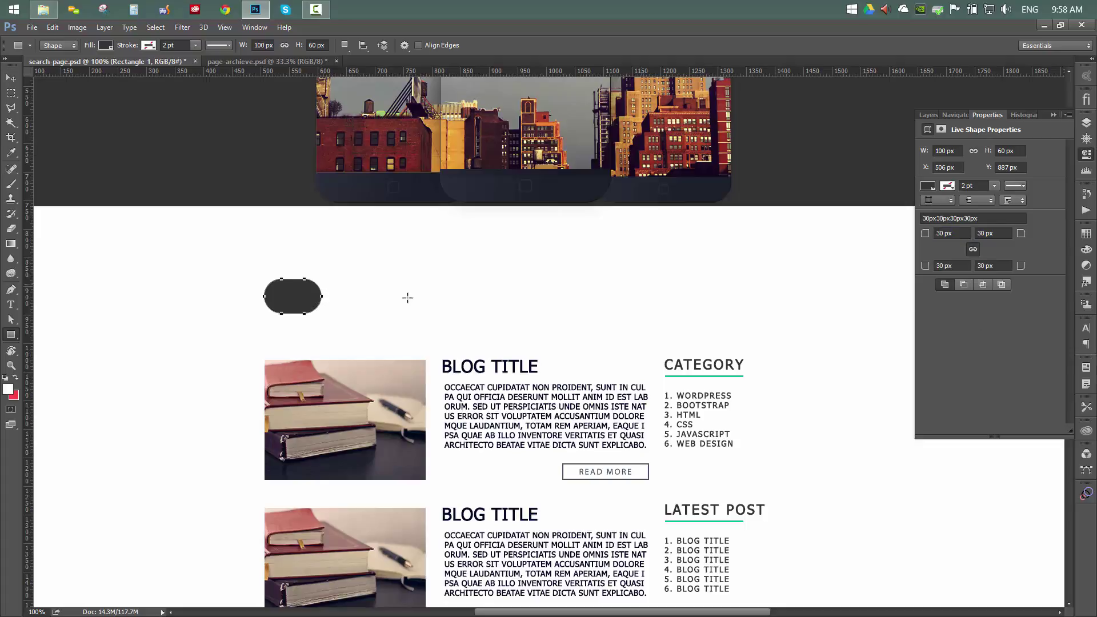
- Show the Container 970px (col-md) grid and widen the rounded bar to about 905 px, ending at a column edge
{"action": "left_click", "coordinate": [11, 77]}
{"action": "left_click_drag", "start_coordinate": [321, 298], "coordinate": [757, 282]}
{"action": "left_click", "coordinate": [1087, 122]}
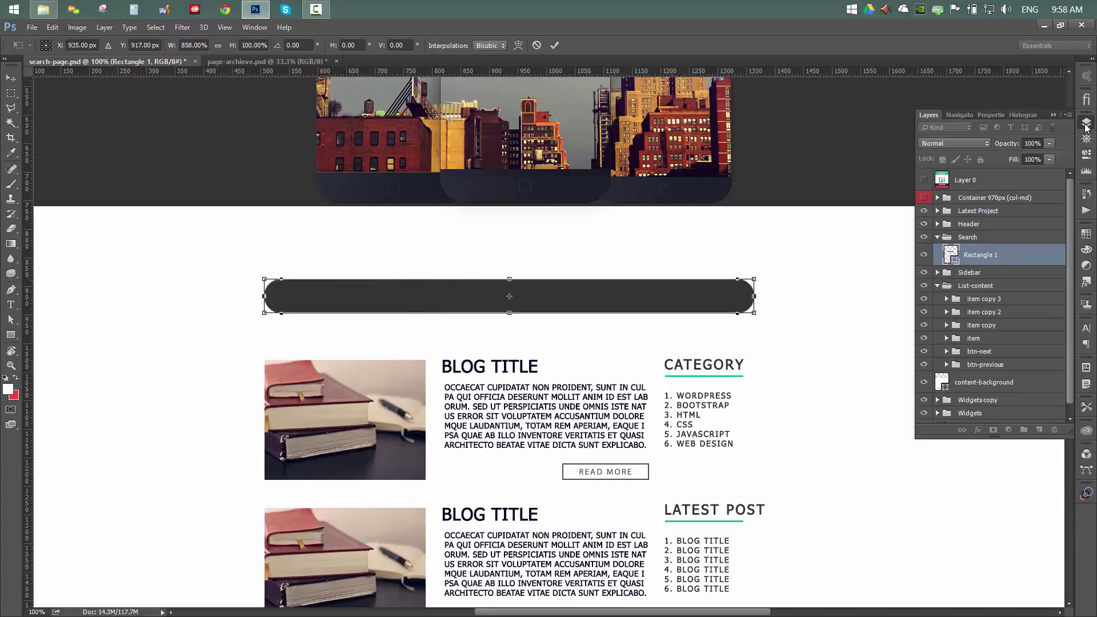
{"action": "key", "text": "Return"}
{"action": "left_click", "coordinate": [925, 198]}
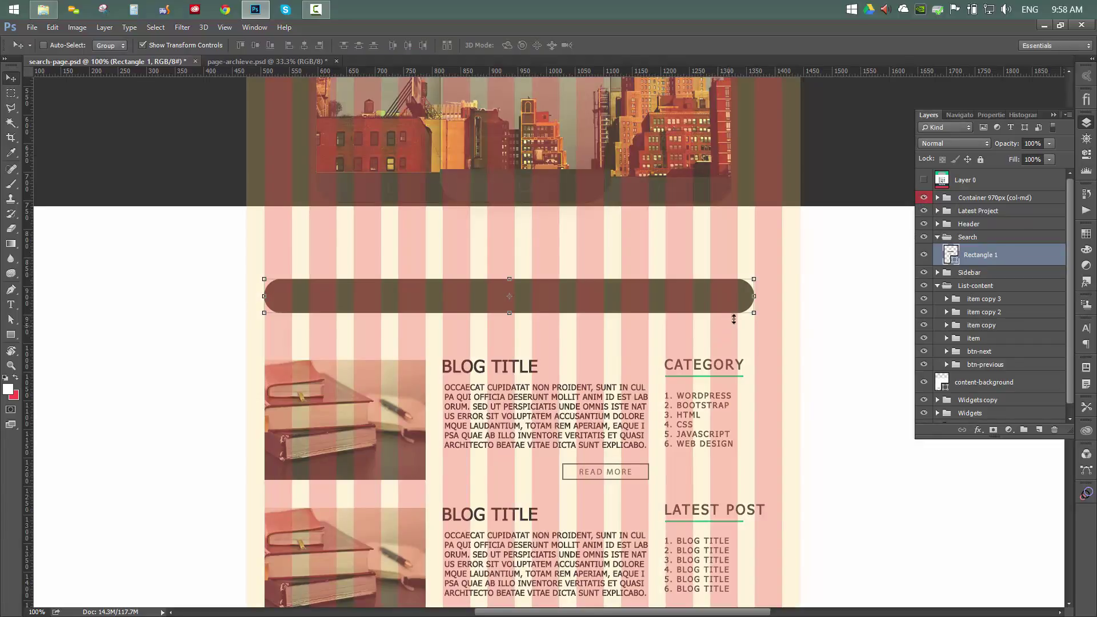
{"action": "left_click_drag", "start_coordinate": [762, 297], "coordinate": [779, 298]}
{"action": "key", "text": "Return"}
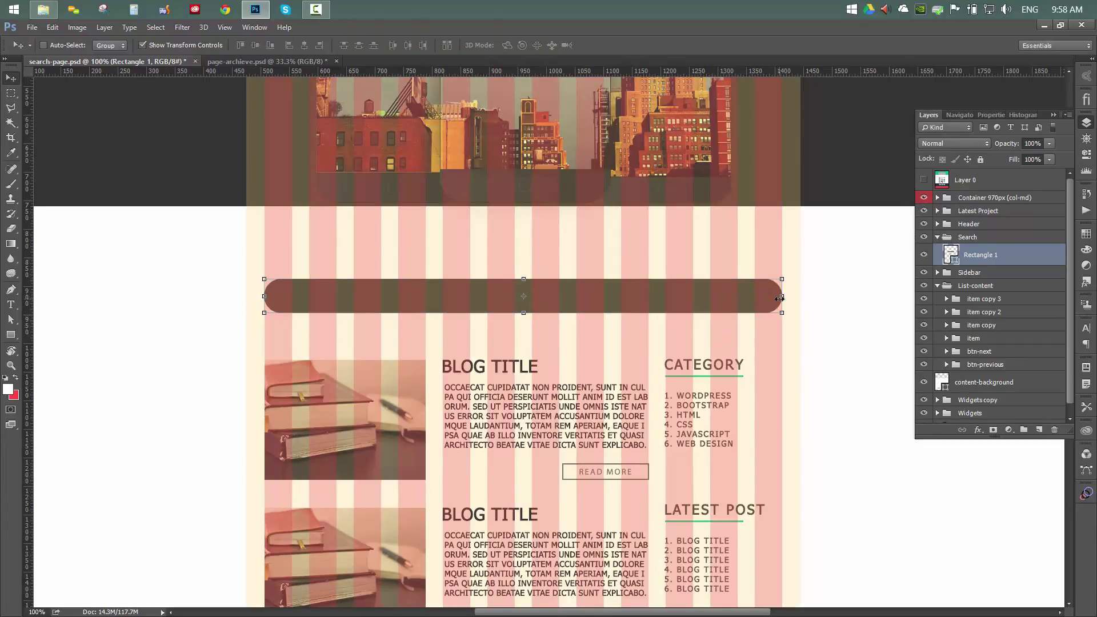
- Move the rounded search bar up about 12 px and save the document
{"action": "left_click_drag", "start_coordinate": [655, 308], "coordinate": [652, 303]}
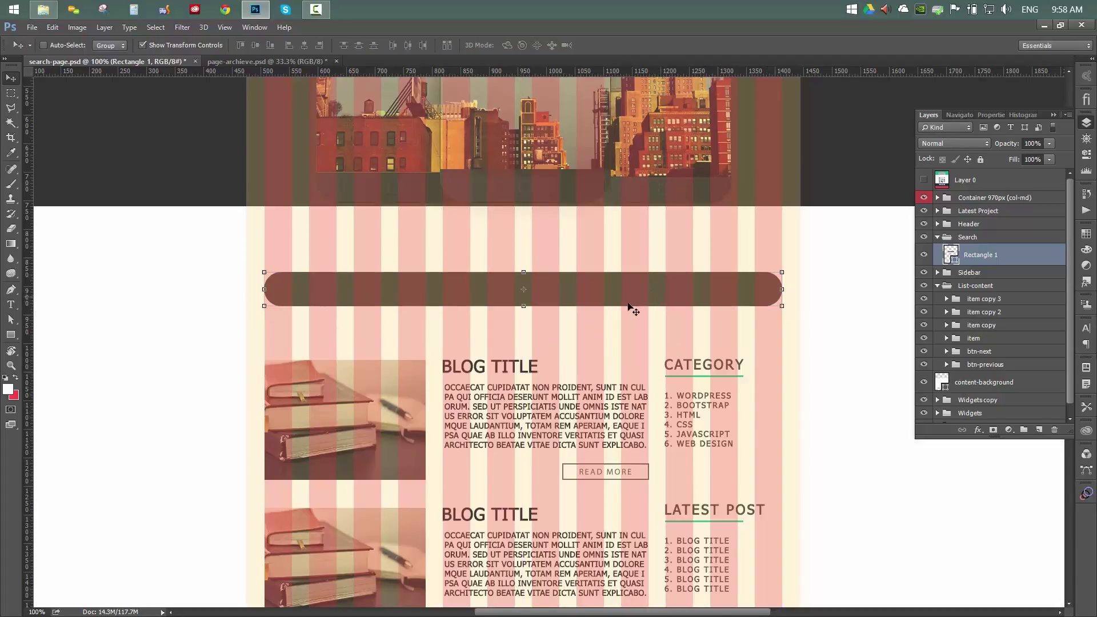
{"action": "key", "text": "ctrl+s"}
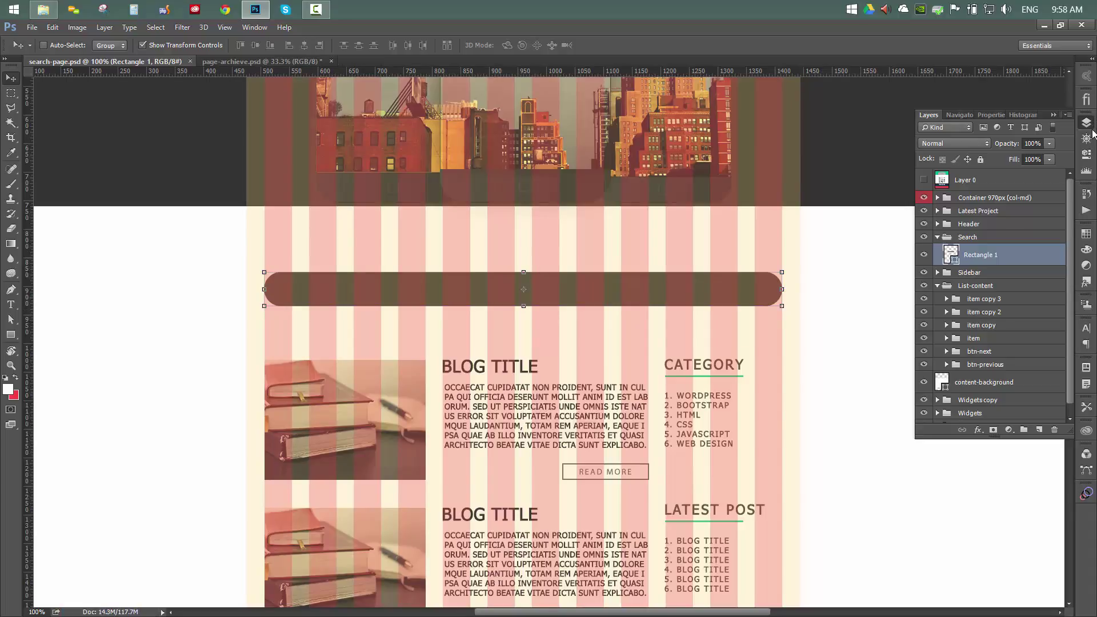
{"action": "left_click", "coordinate": [1087, 124]}
- Add the text "Keyword" in white 14 px Tahoma and place it inside the search bar near its left end
{"action": "key", "text": "ctrl"}
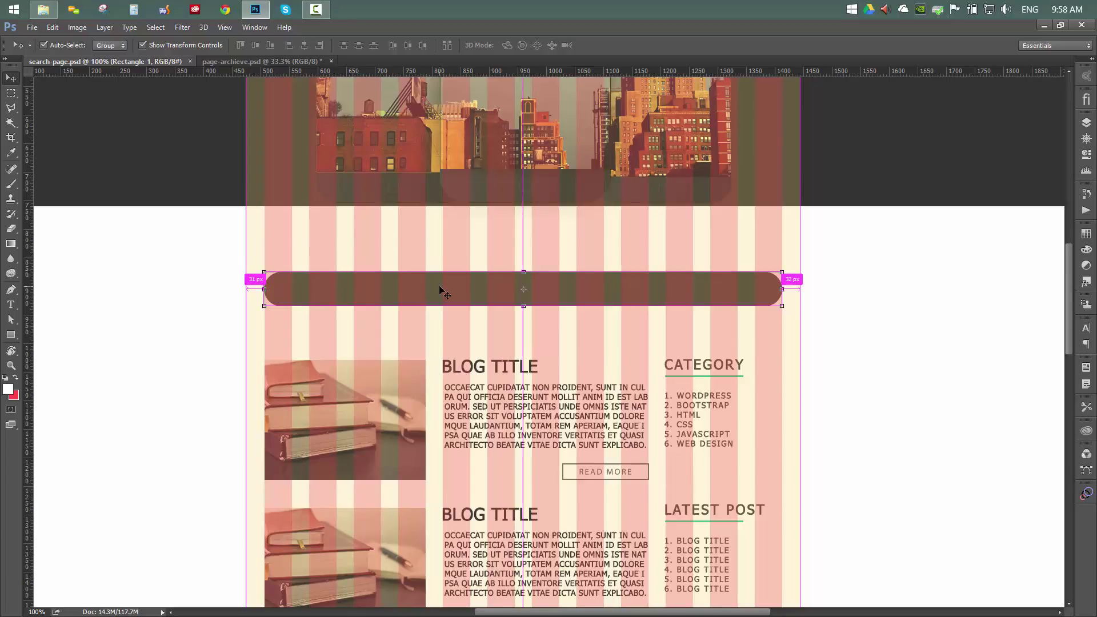
{"action": "key", "text": "ctrl+plus"}
{"action": "left_click_drag", "start_coordinate": [328, 294], "coordinate": [442, 314]}
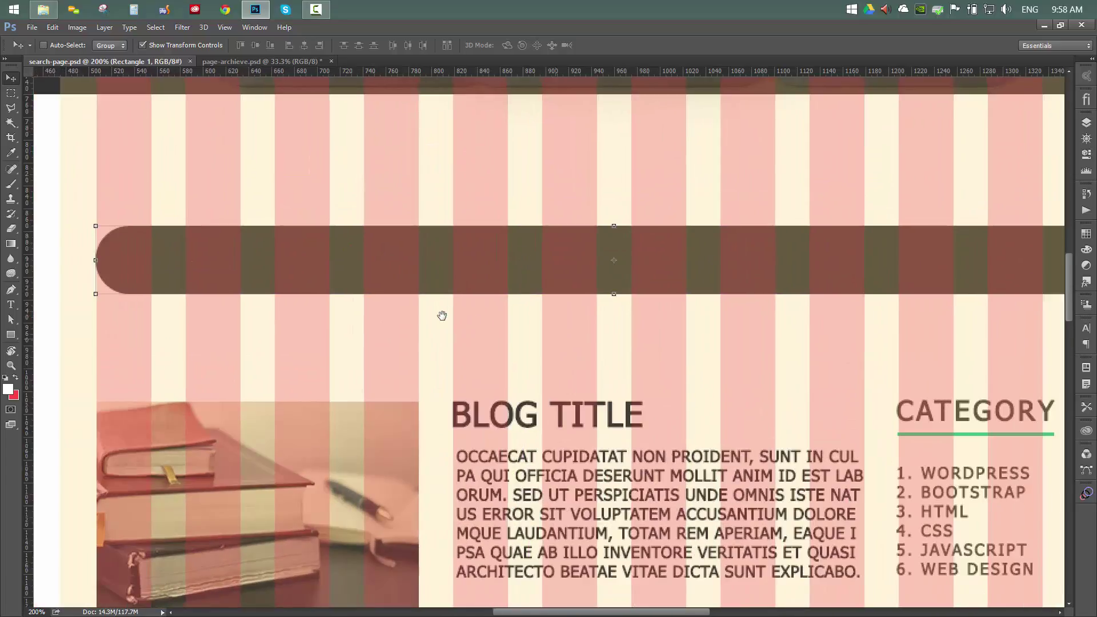
{"action": "left_click", "coordinate": [11, 304]}
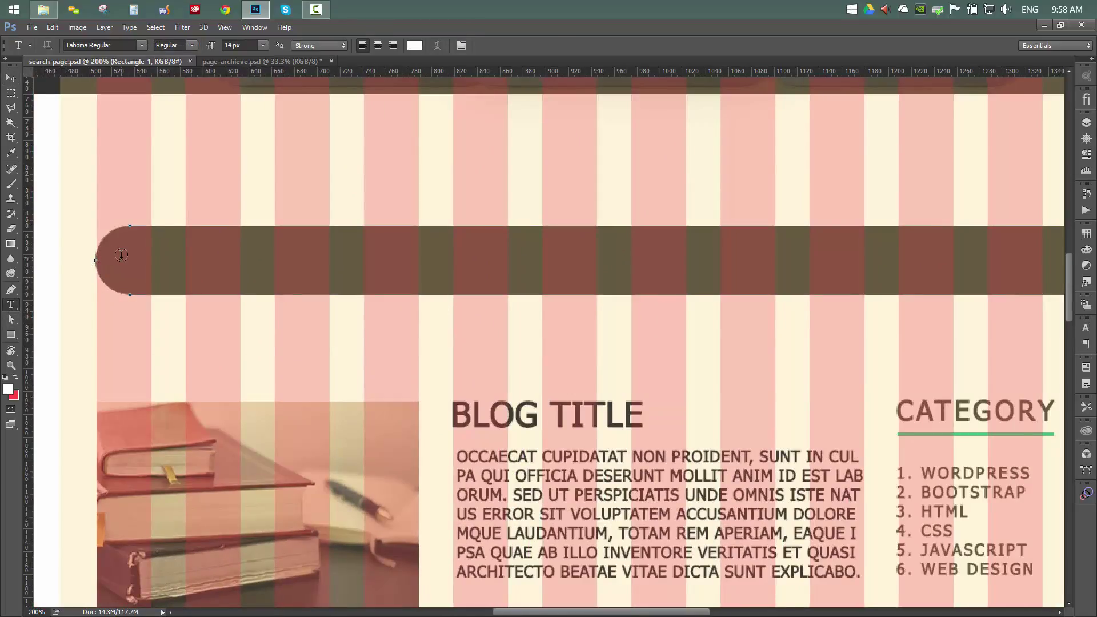
{"action": "left_click", "coordinate": [204, 161]}
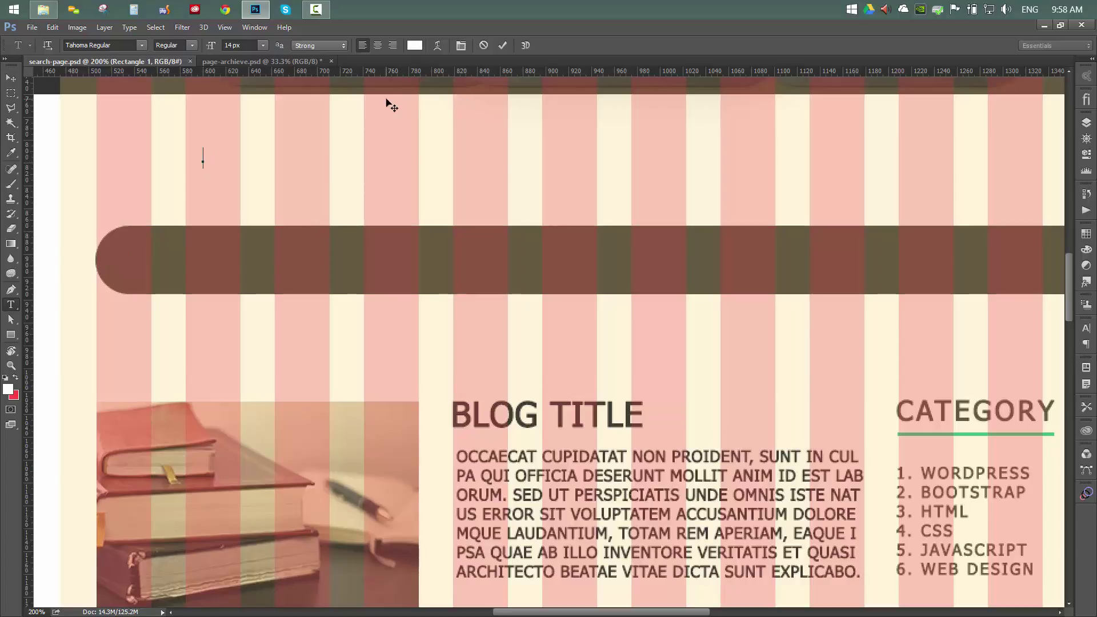
{"action": "type", "text": "Search here"}
{"action": "key", "text": "ctrl+Return"}
{"action": "key", "text": "v"}
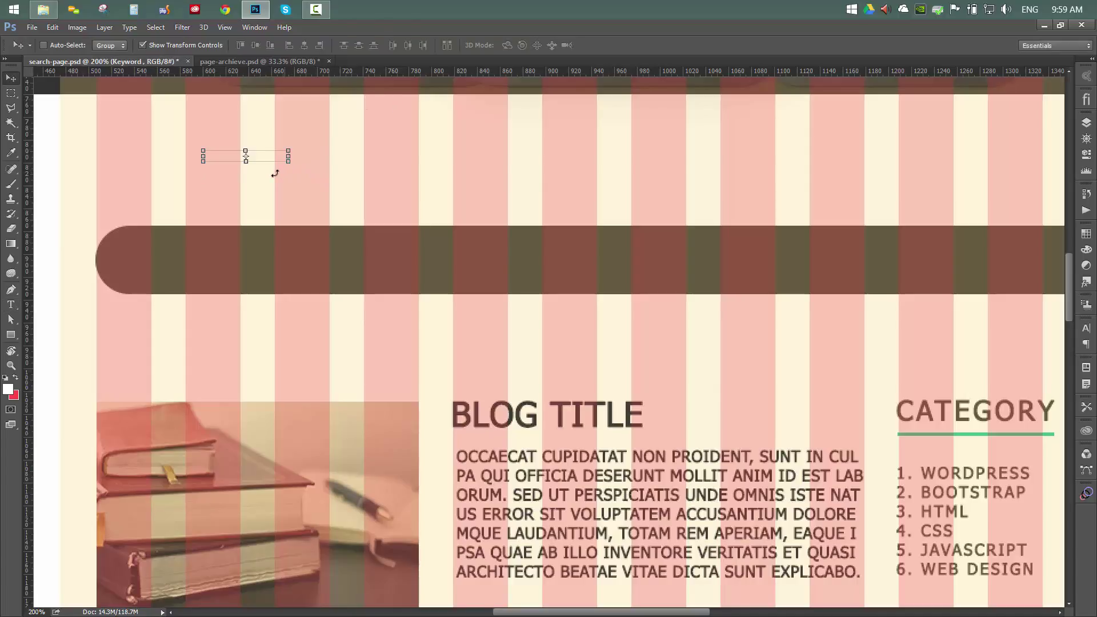
{"action": "left_click_drag", "start_coordinate": [269, 161], "coordinate": [211, 264]}
{"action": "key", "text": "t"}
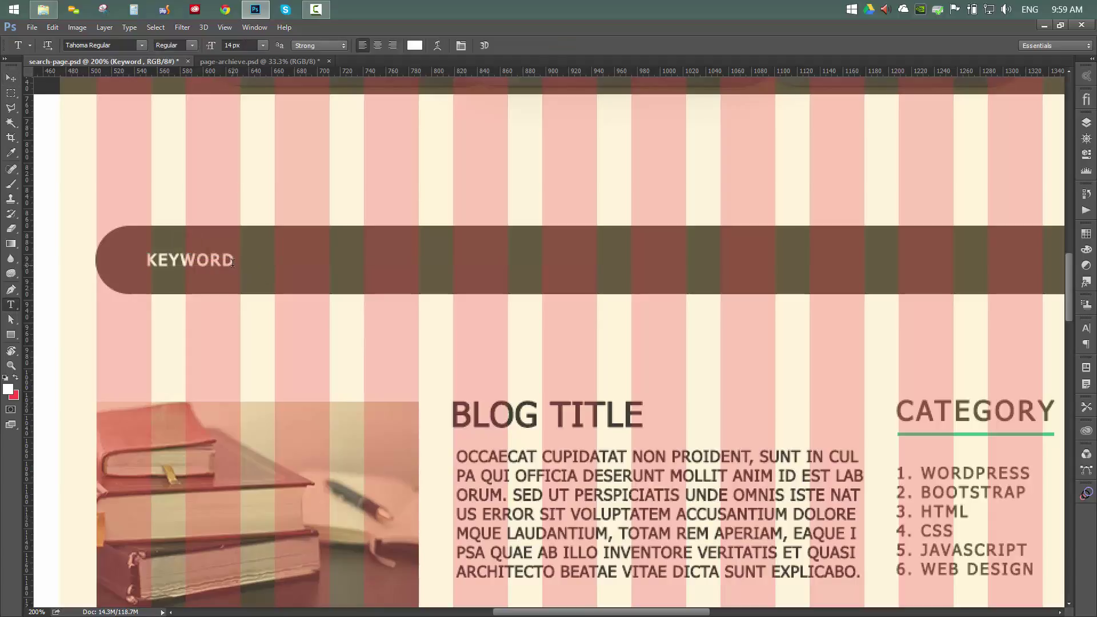
- Add three dots to the end of the search bar text so it reads "Keyword..." and keep its colour white
{"action": "left_click", "coordinate": [233, 262]}
{"action": "type", "text": "..."}
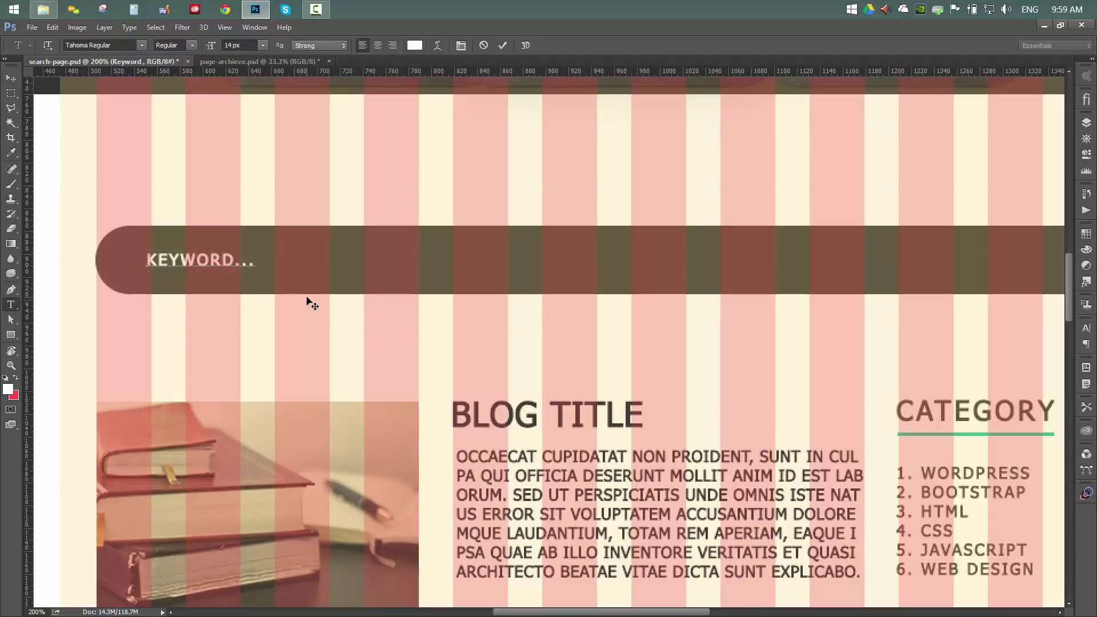
{"action": "key", "text": "ctrl+a"}
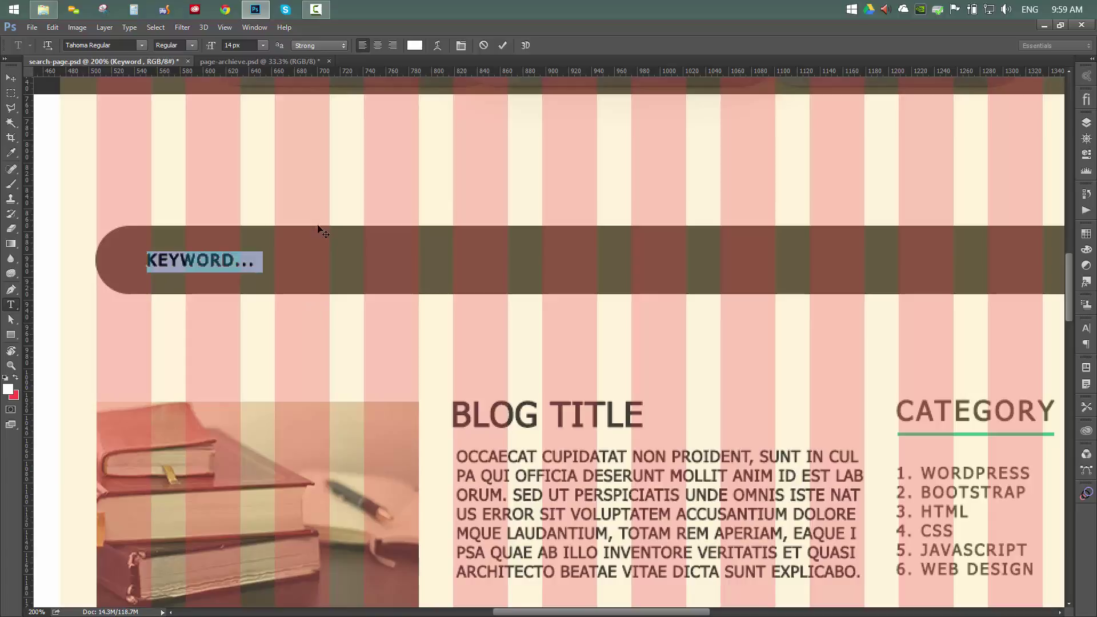
{"action": "left_click", "coordinate": [415, 45]}
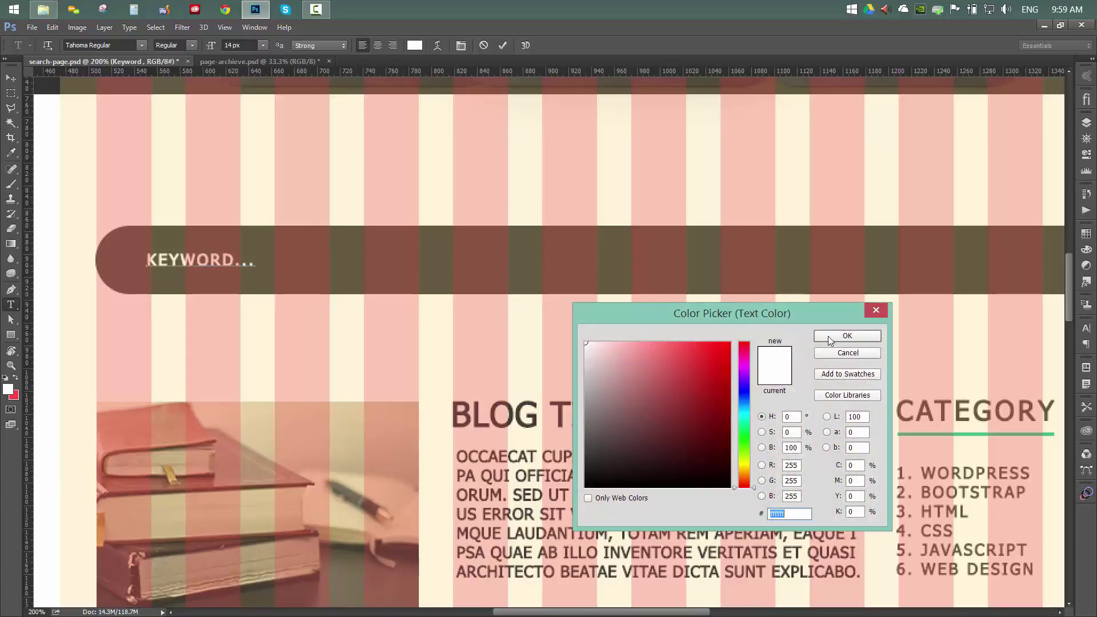
{"action": "left_click", "coordinate": [828, 336]}
- Hide the Container 970px (col-md) grid group and save the document
{"action": "key", "text": "ctrl+minus"}
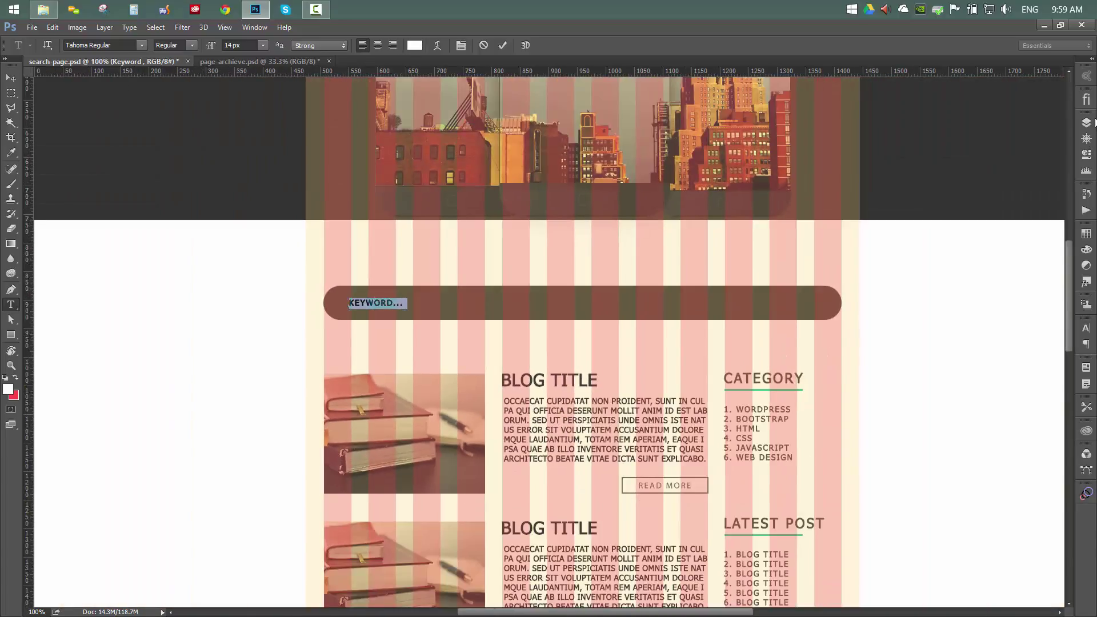
{"action": "left_click", "coordinate": [1087, 122]}
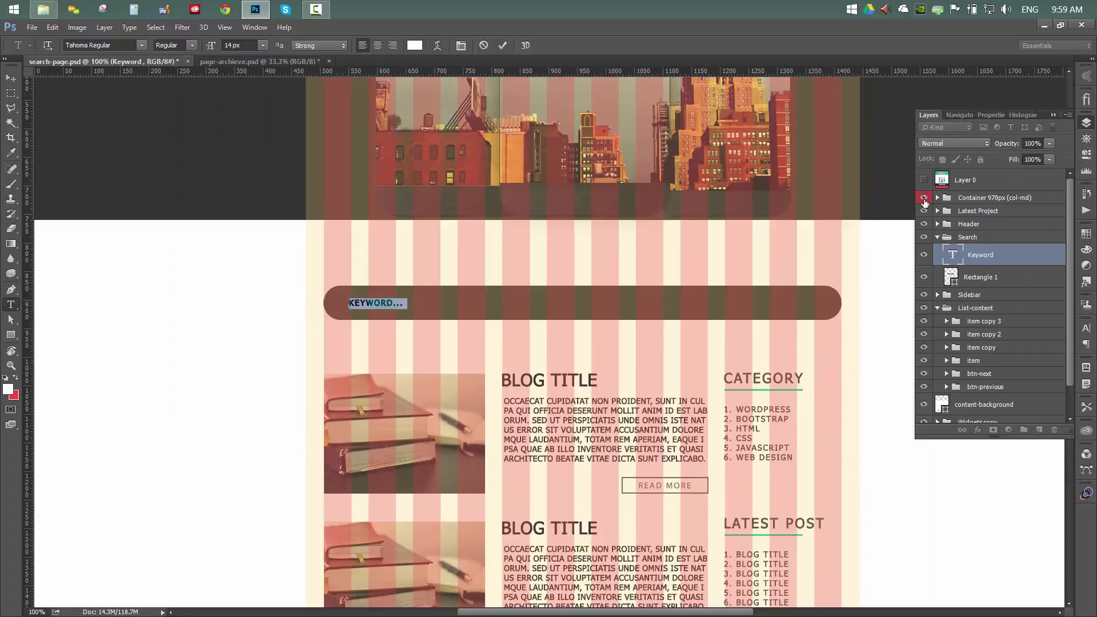
{"action": "left_click", "coordinate": [925, 198]}
{"action": "key", "text": "ctrl+s"}
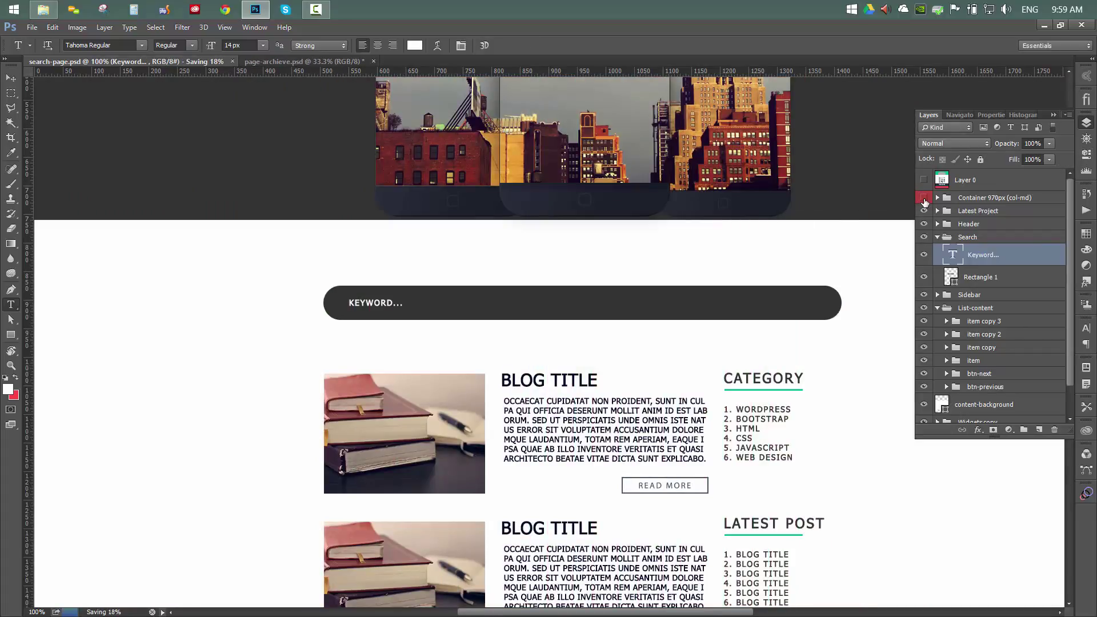
- Review the search page layout from the search bar through the blog list and sidebar to the footer widgets
{"action": "key", "text": "ctrl+minus"}
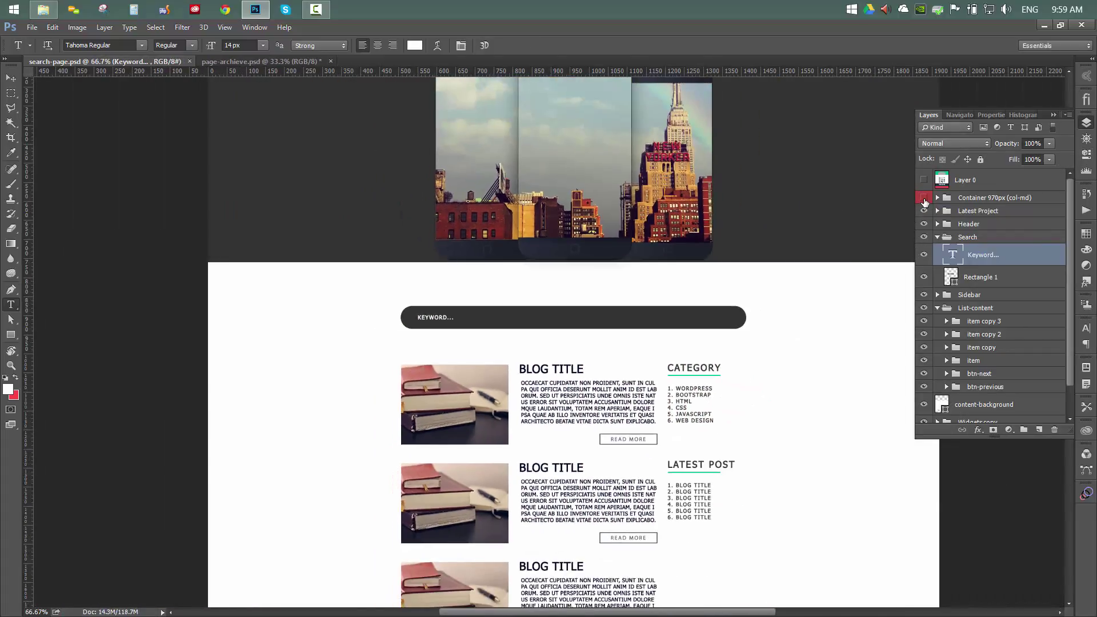
{"action": "scroll", "coordinate": [326, 331], "scroll_direction": "down", "scroll_amount": 4}
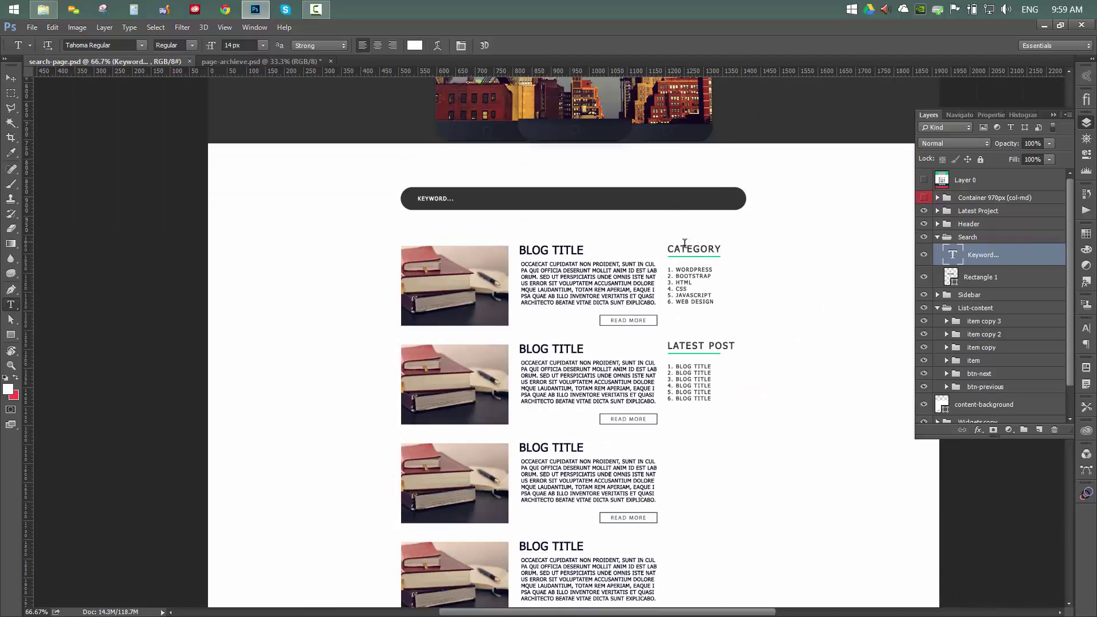
{"action": "scroll", "coordinate": [666, 294], "scroll_direction": "down", "scroll_amount": 3}
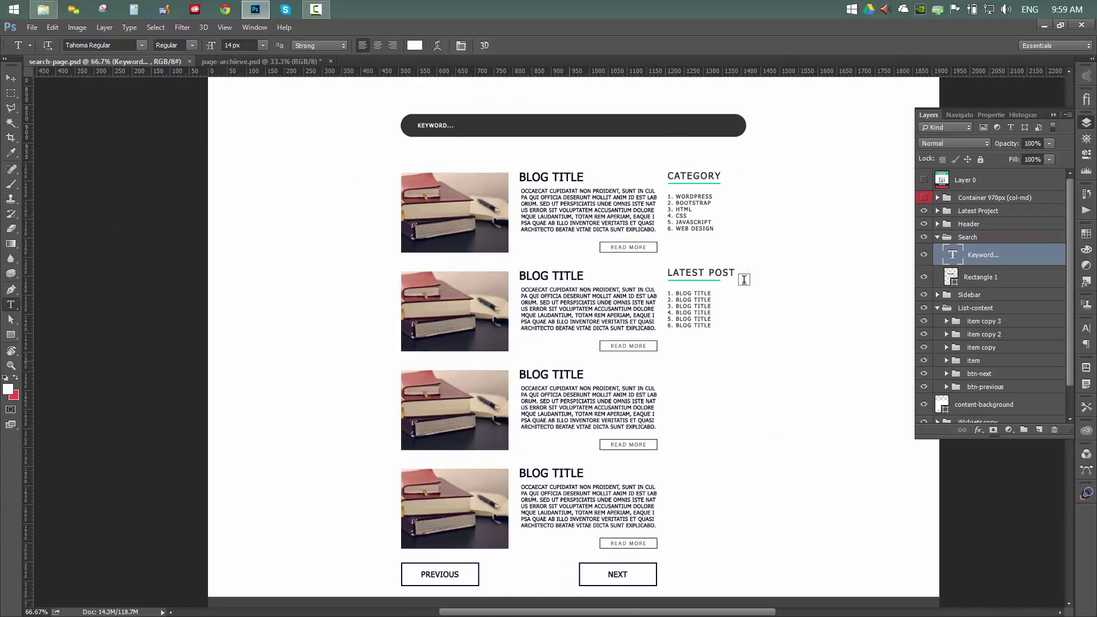
{"action": "scroll", "coordinate": [561, 338], "scroll_direction": "down", "scroll_amount": 2}
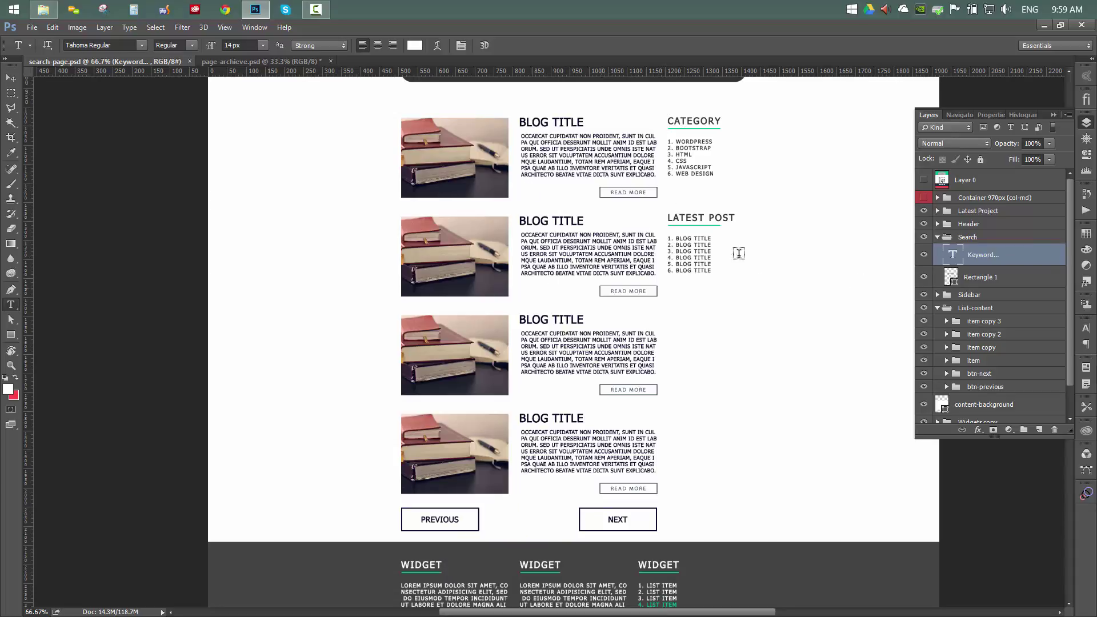
{"action": "scroll", "coordinate": [739, 253], "scroll_direction": "up", "scroll_amount": 2}
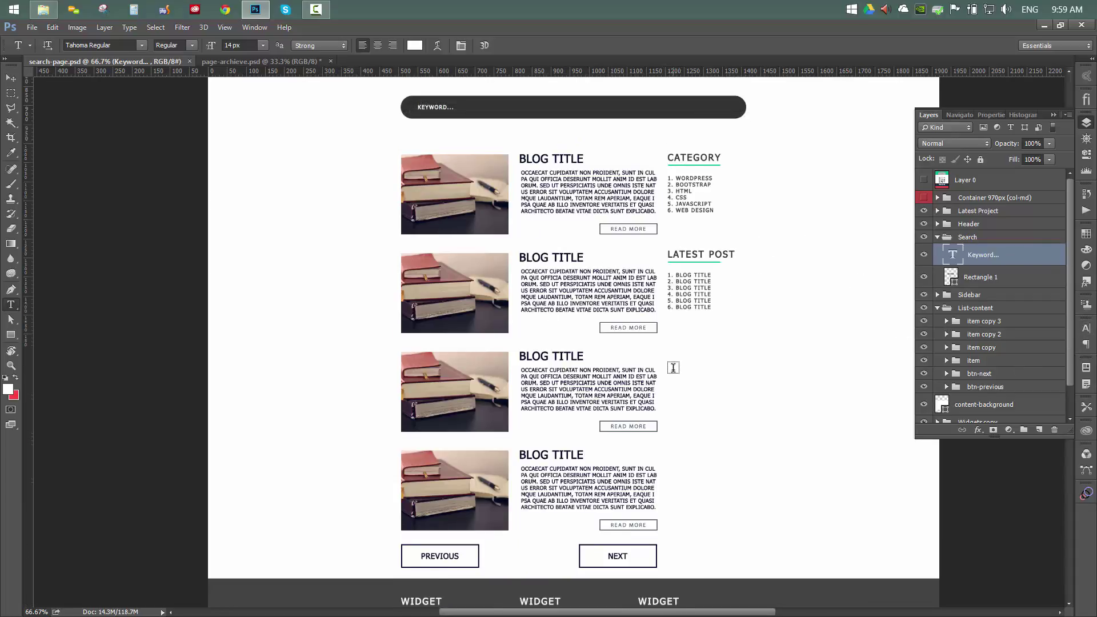
{"action": "scroll", "coordinate": [674, 360], "scroll_direction": "down", "scroll_amount": 2}
{"action": "scroll", "coordinate": [678, 343], "scroll_direction": "up", "scroll_amount": 8}
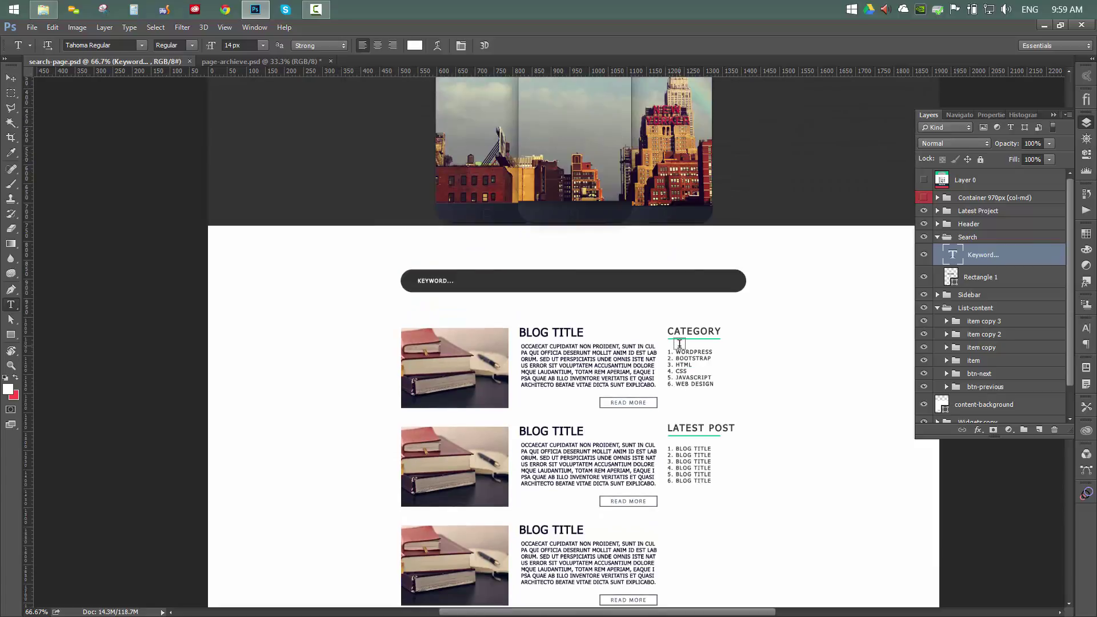